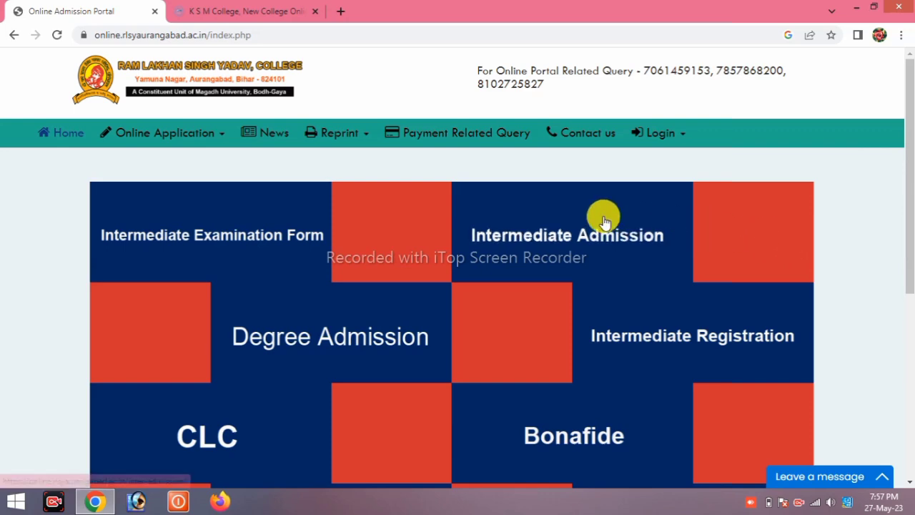
# - Open the Degree Admission Apply Form page from the college portal's home page
pyautogui.scroll(-3, 605, 220)
pyautogui.scroll(2, 219, 114)
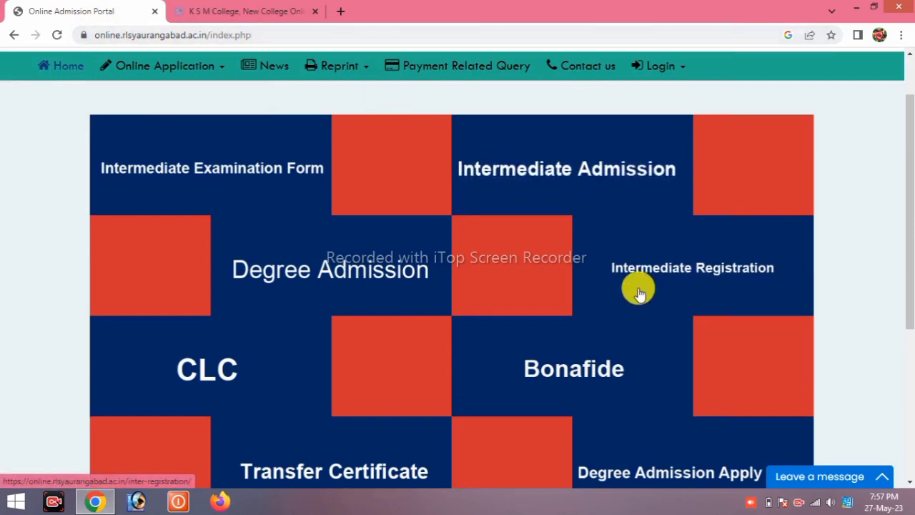
pyautogui.scroll(-1, 639, 292)
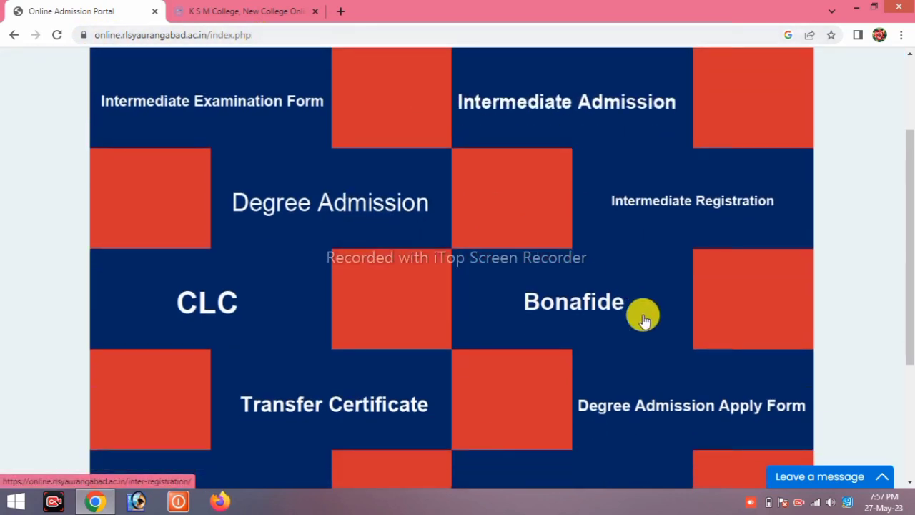
pyautogui.click(751, 405)
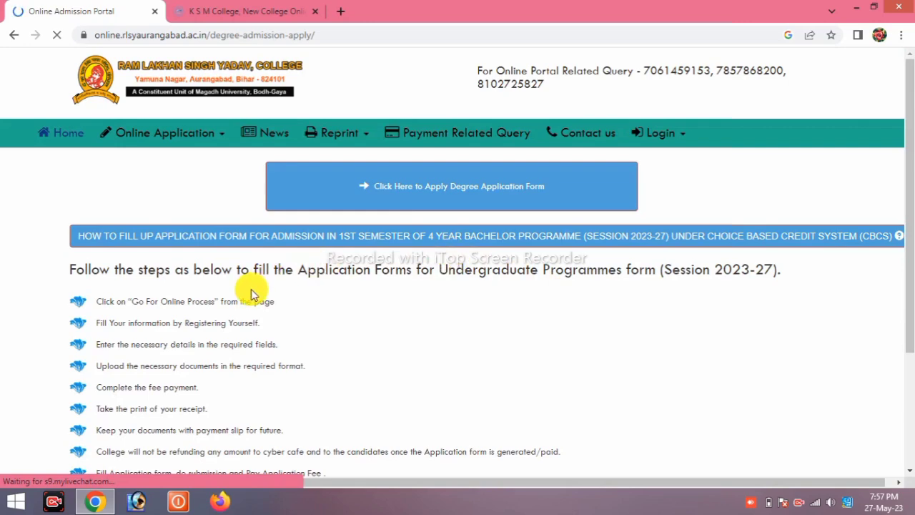
# - Go past the instructions and open a new degree application form for the 2023-27 session
pyautogui.scroll(-5, 251, 291)
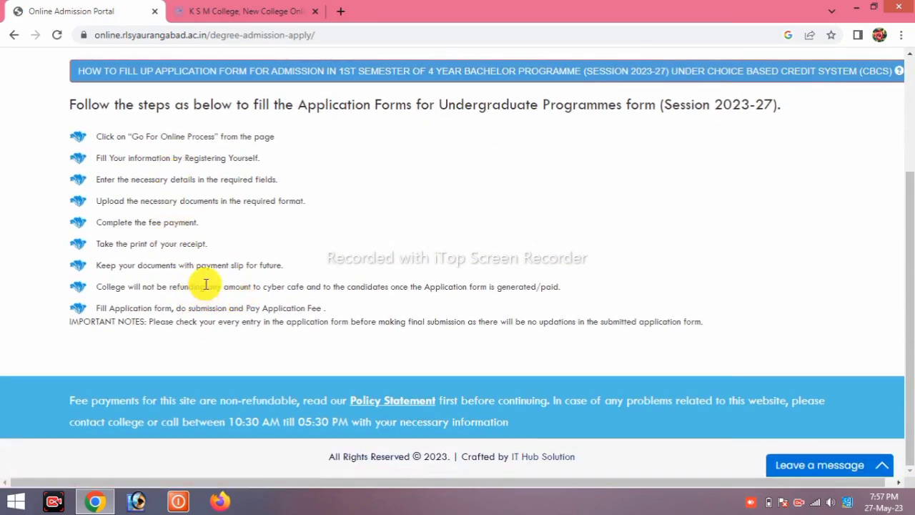
pyautogui.scroll(3, 211, 275)
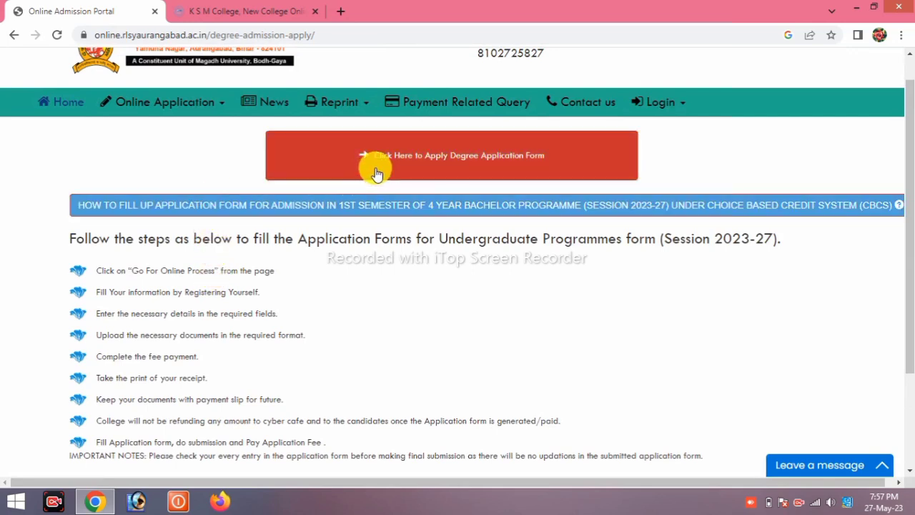
pyautogui.click(444, 159)
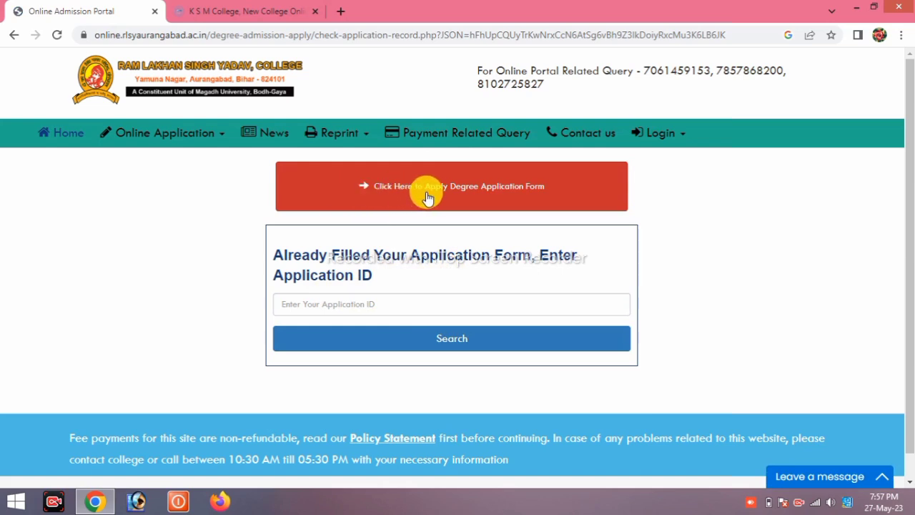
pyautogui.click(501, 193)
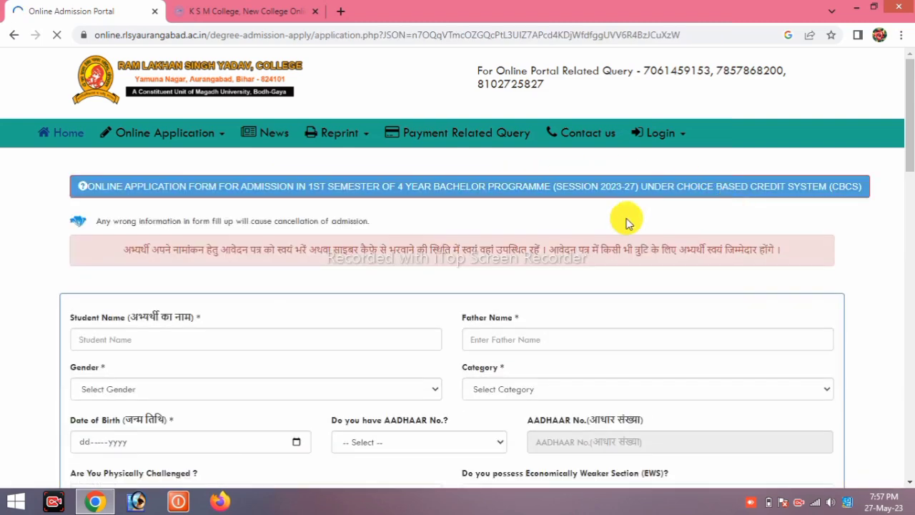
# - Look through the whole application form and set the student's gender to Male
pyautogui.scroll(-8, 472, 307)
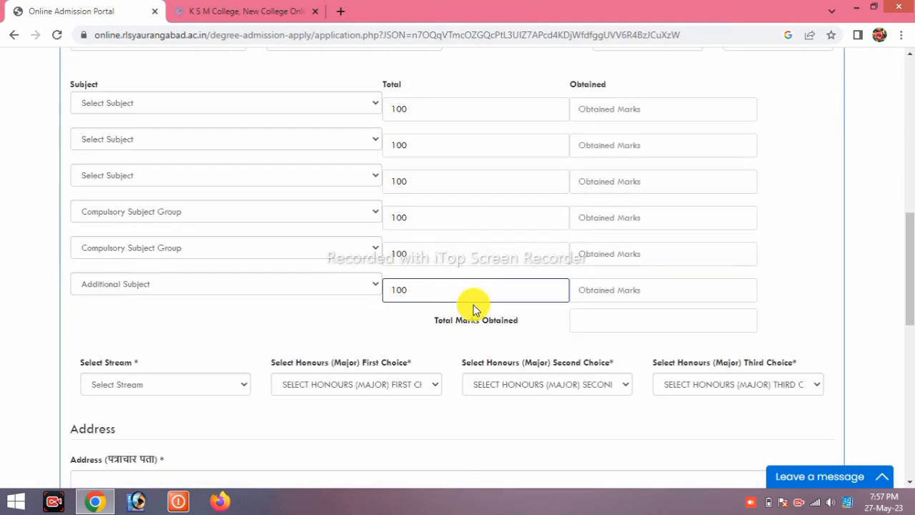
pyautogui.scroll(-10, 473, 306)
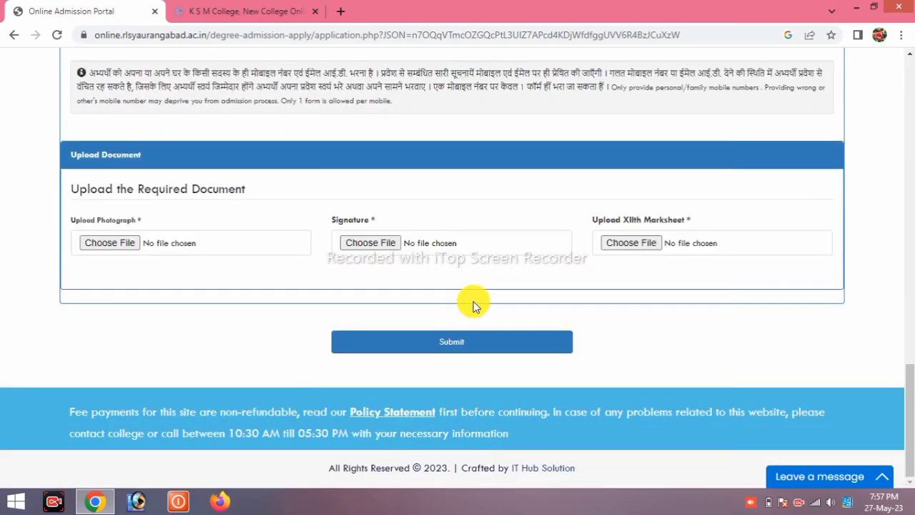
pyautogui.scroll(10, 475, 305)
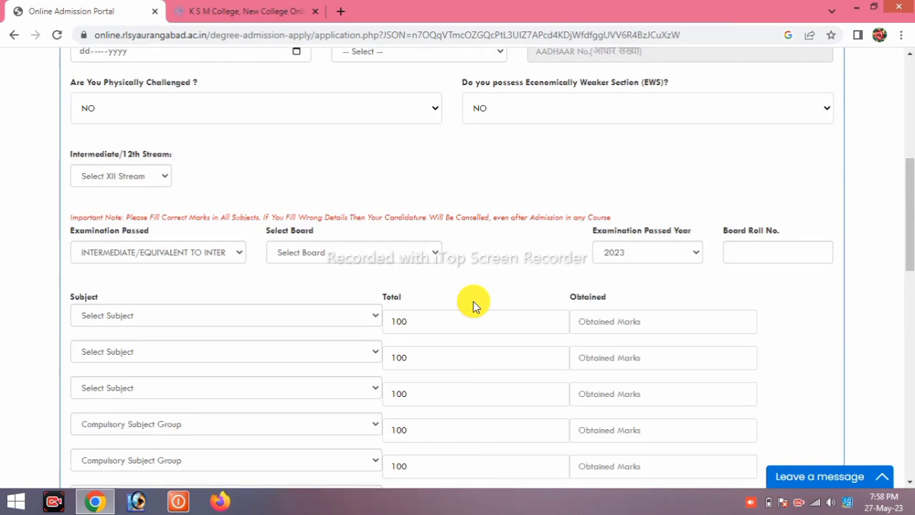
pyautogui.scroll(4, 473, 306)
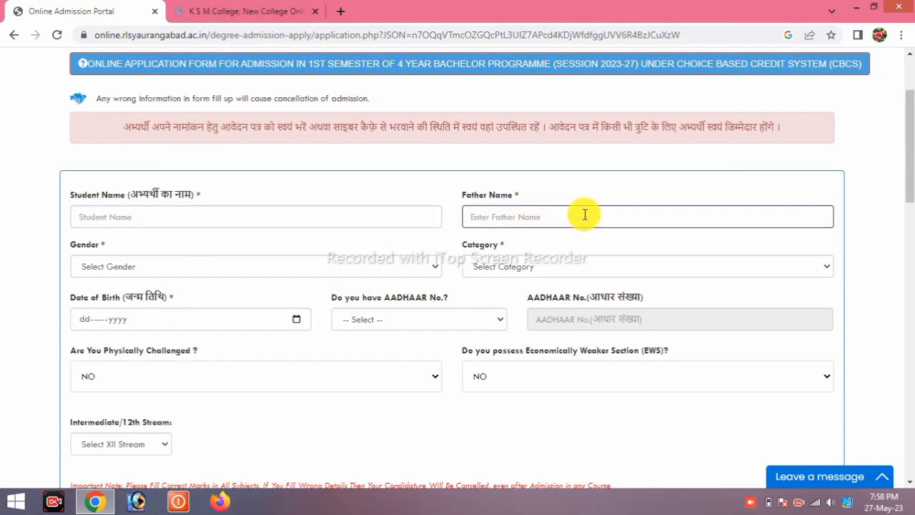
pyautogui.click(111, 266)
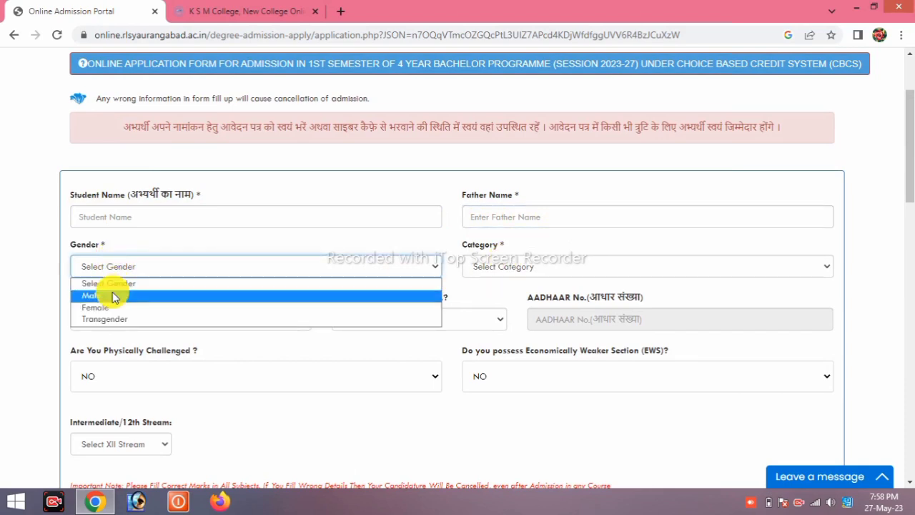
pyautogui.click(115, 294)
# - Examine the category choices and the date of birth calendar without selecting a value
pyautogui.click(493, 266)
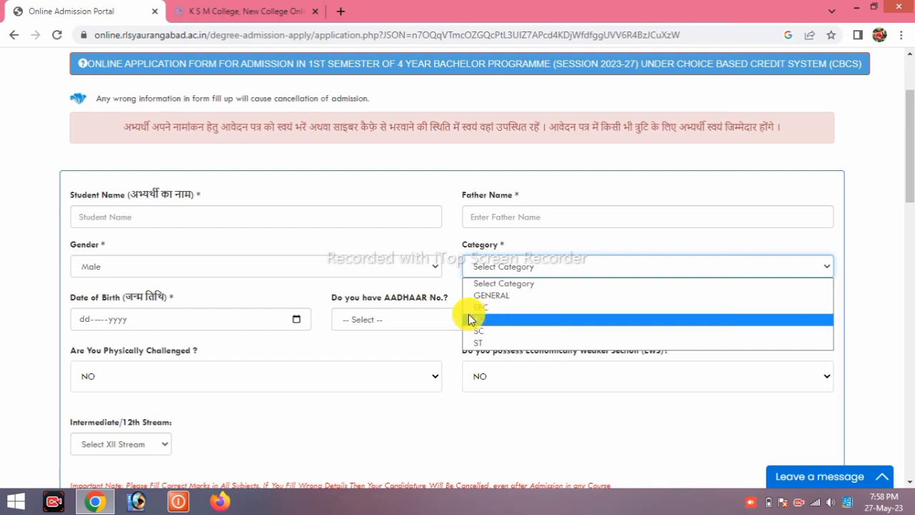
pyautogui.click(193, 305)
pyautogui.click(97, 325)
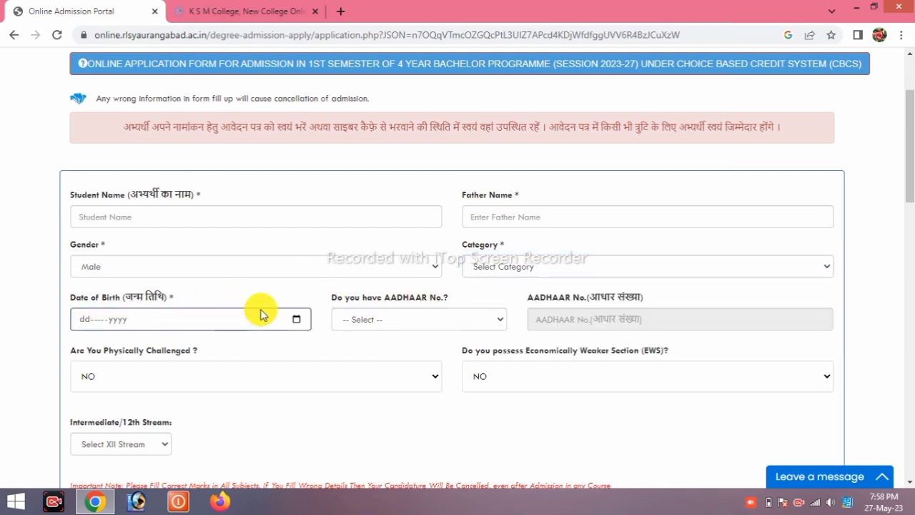
pyautogui.click(296, 319)
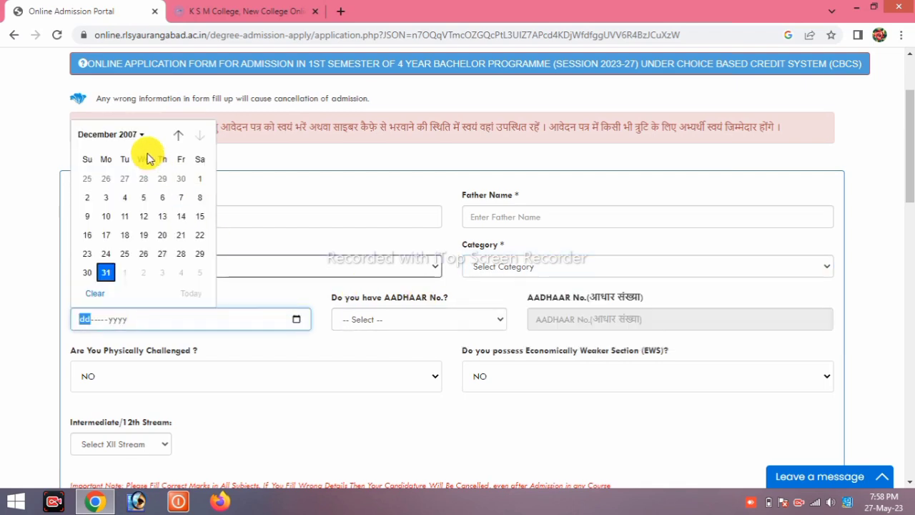
# - Answer Yes to having an AADHAAR number, keeping the physically challenged and EWS answers at NO
pyautogui.click(434, 321)
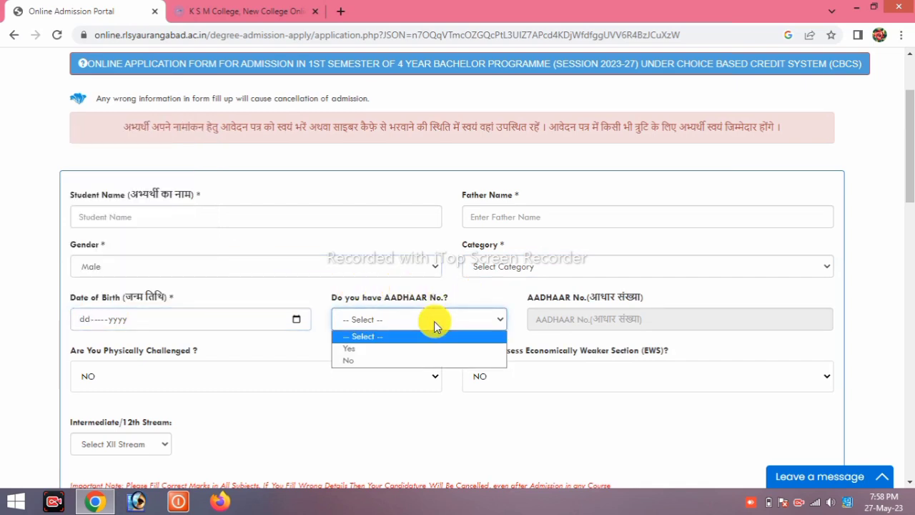
pyautogui.click(402, 349)
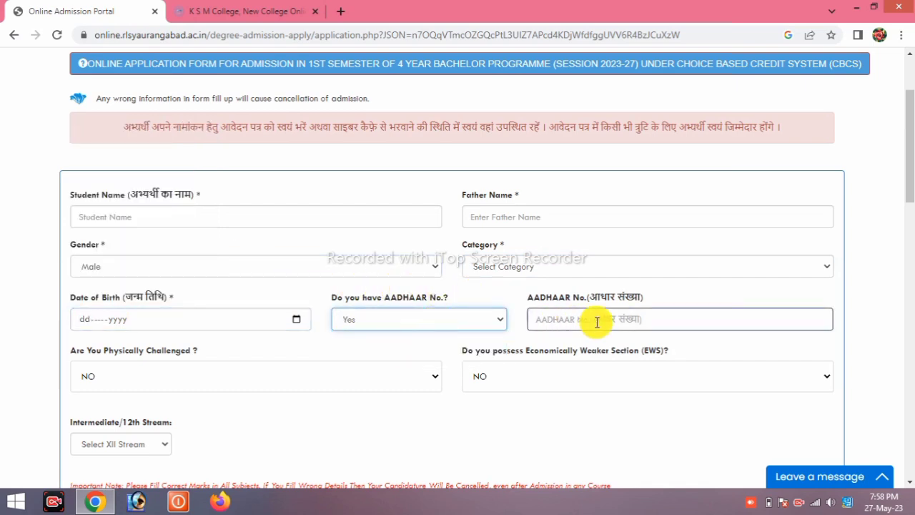
pyautogui.click(152, 378)
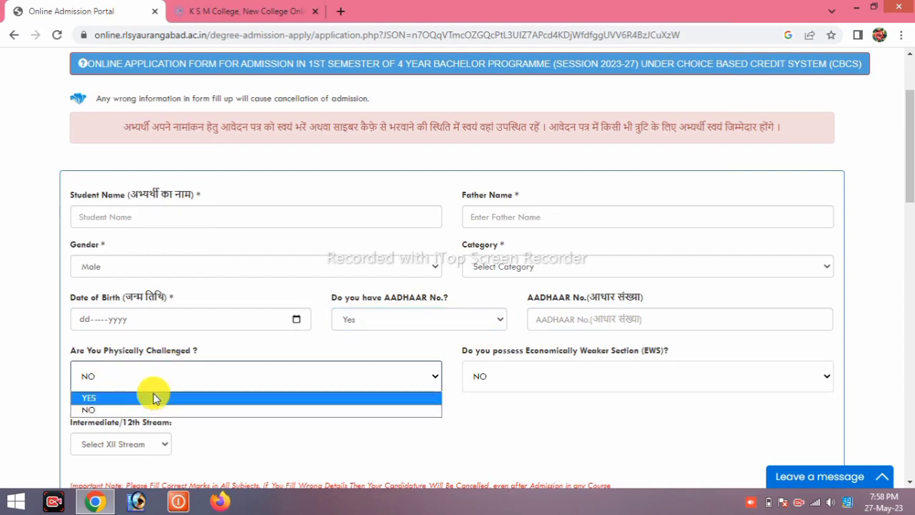
pyautogui.click(466, 421)
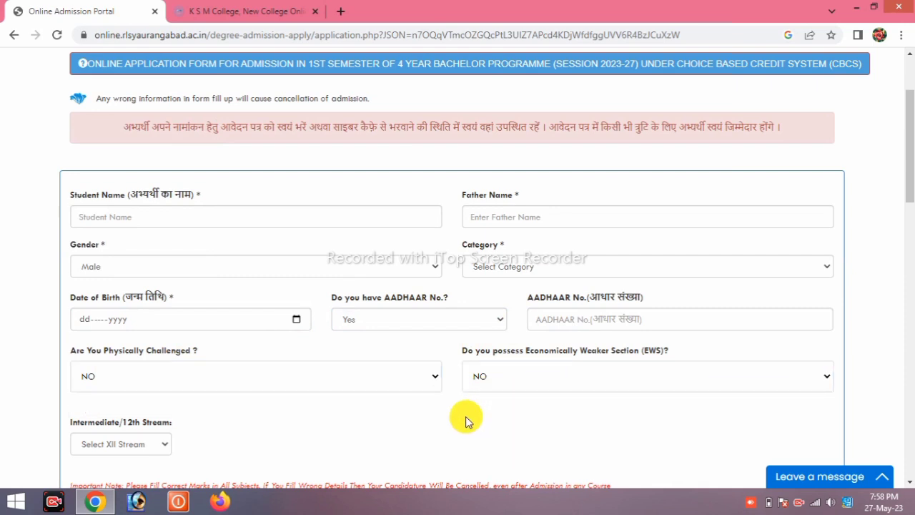
pyautogui.click(484, 382)
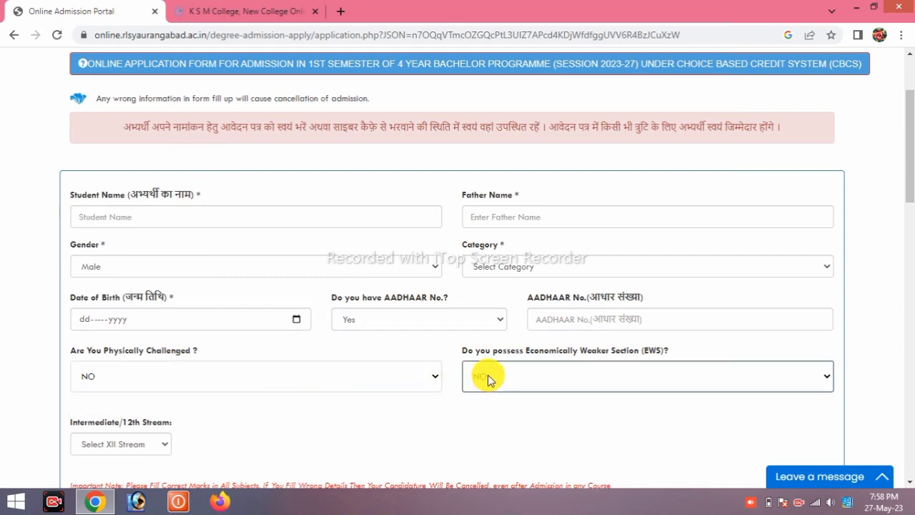
pyautogui.click(563, 378)
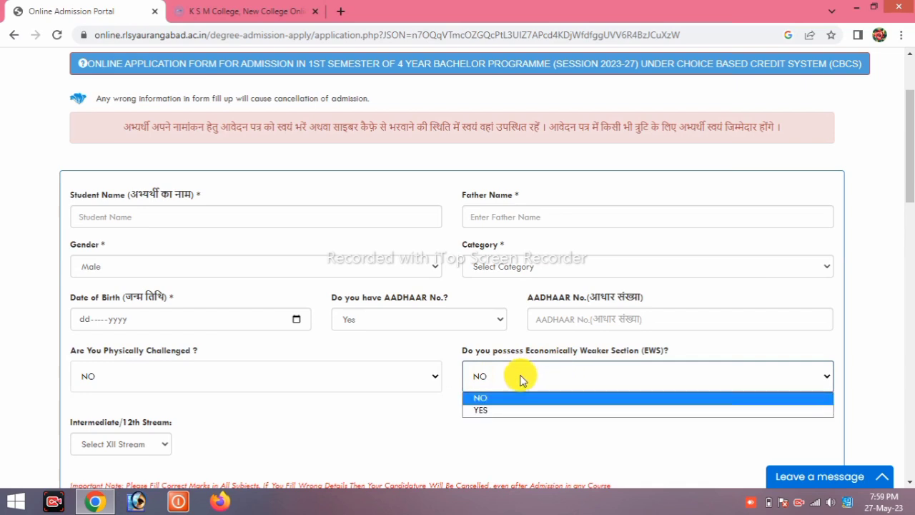
pyautogui.click(394, 419)
# - Set the Intermediate/12th stream to I.Sc
pyautogui.scroll(-2, 276, 384)
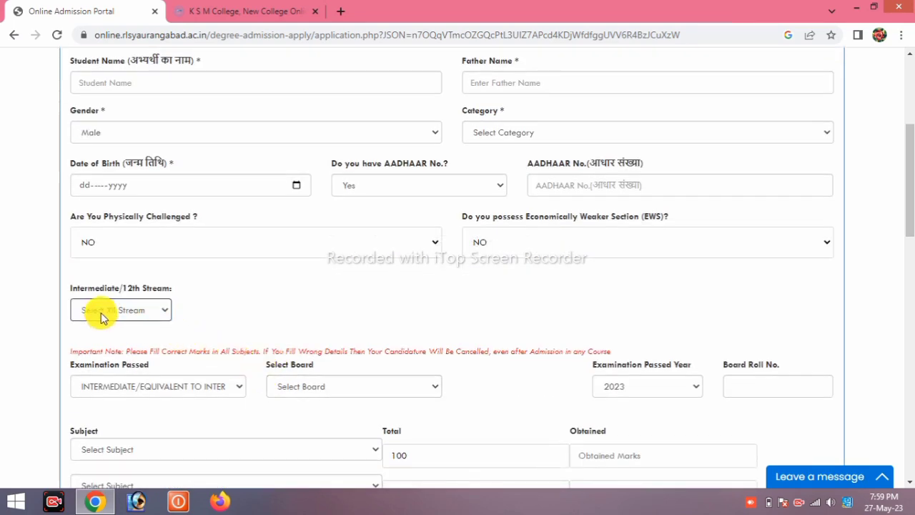
pyautogui.scroll(-1, 151, 262)
pyautogui.click(148, 243)
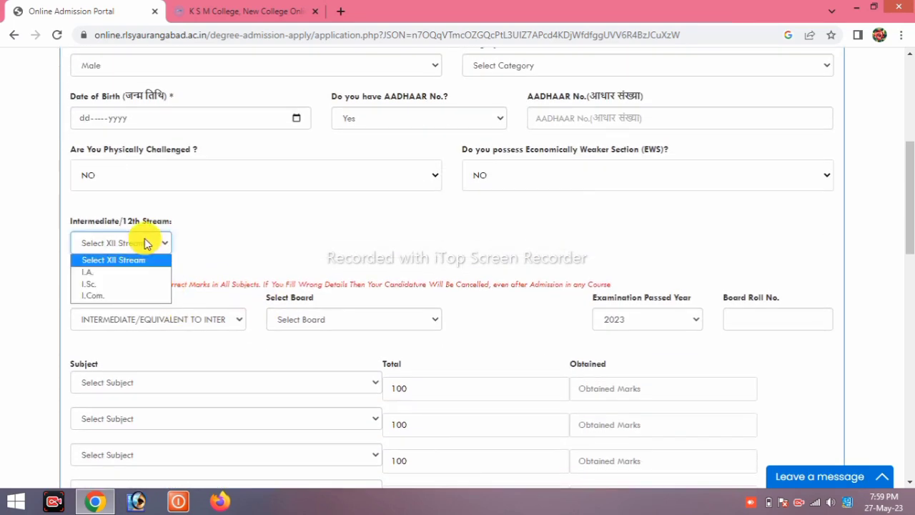
pyautogui.click(134, 283)
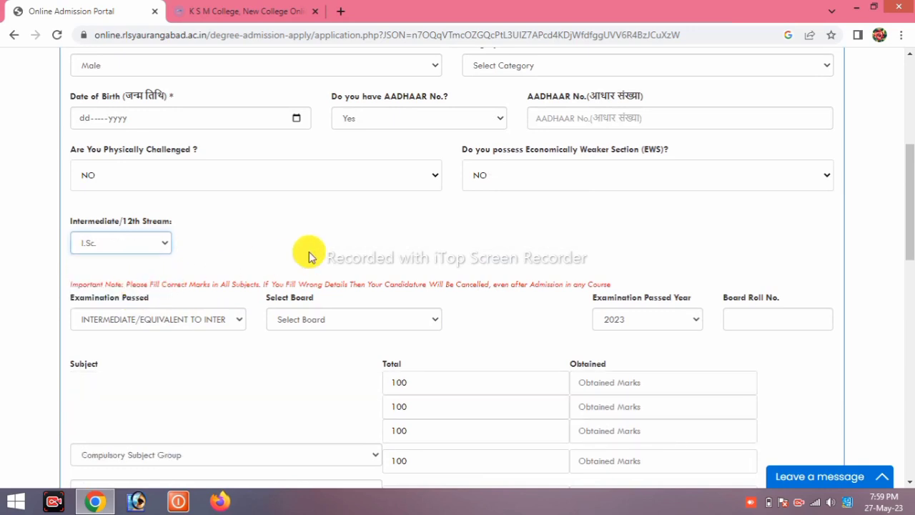
# - Set the board to Bihar School Examination Board (BSEB) and the examination passed year to 2013
pyautogui.scroll(-2, 218, 207)
pyautogui.click(210, 186)
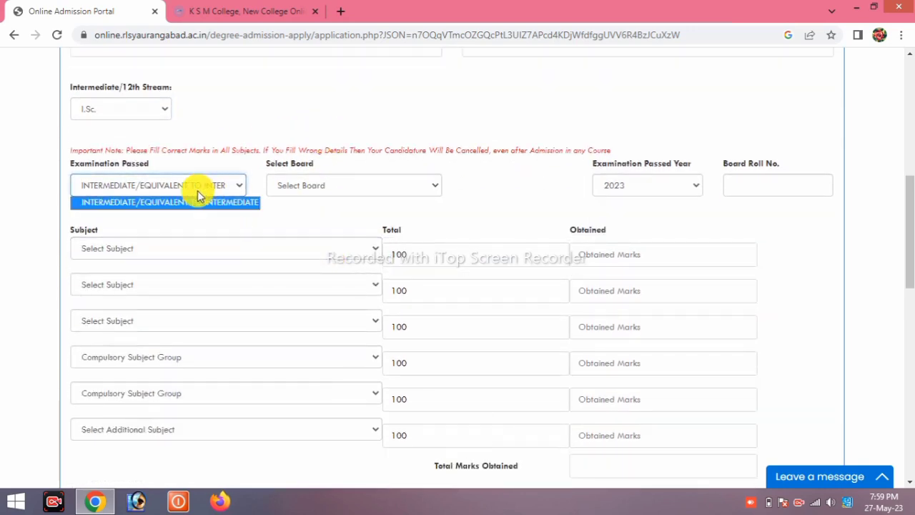
pyautogui.click(317, 187)
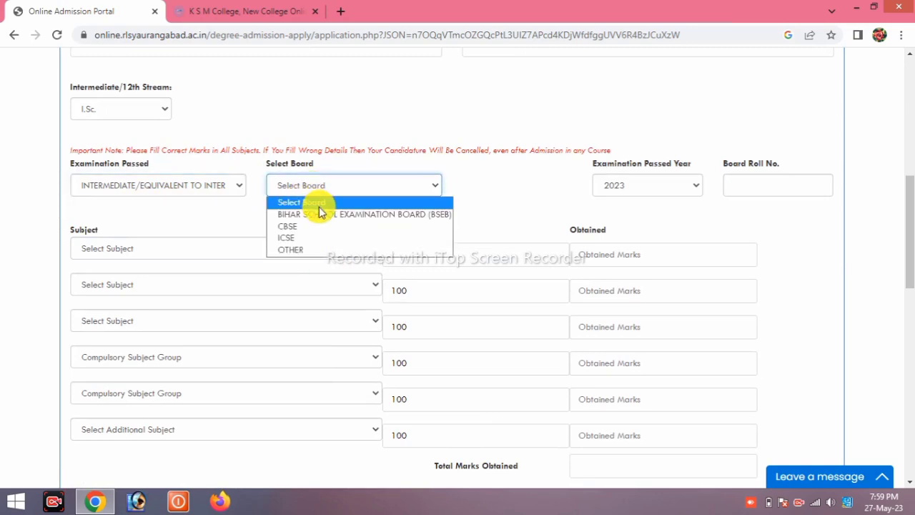
pyautogui.click(321, 212)
pyautogui.click(638, 187)
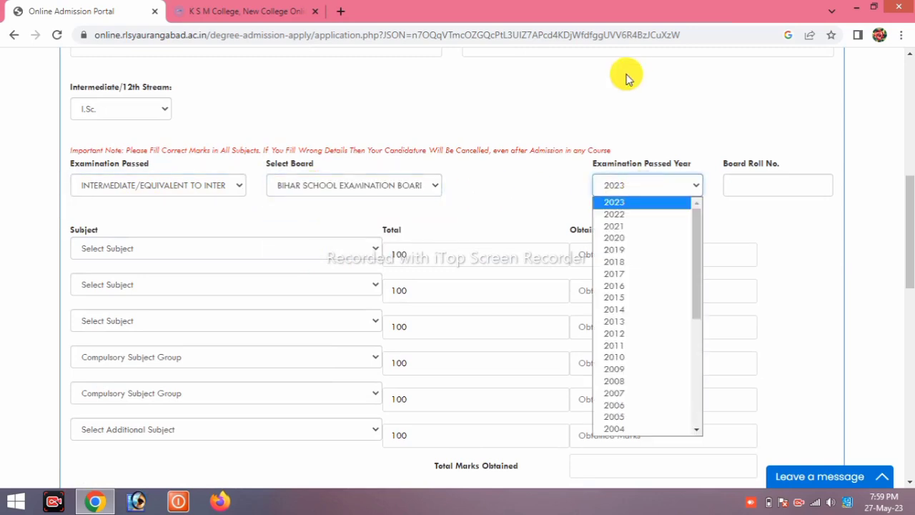
pyautogui.write('2013')
pyautogui.press('Return')
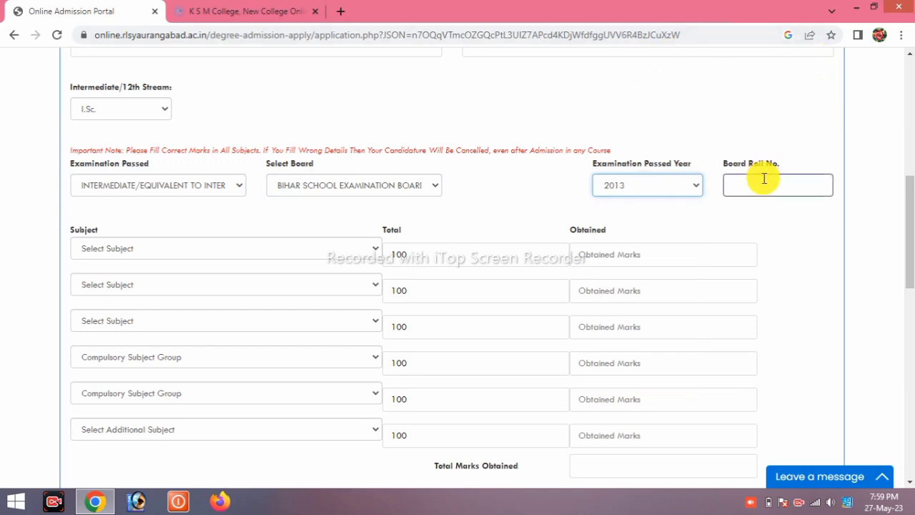
# - Choose PHYSICS as the first subject and enter 80 obtained marks for it
pyautogui.click(172, 248)
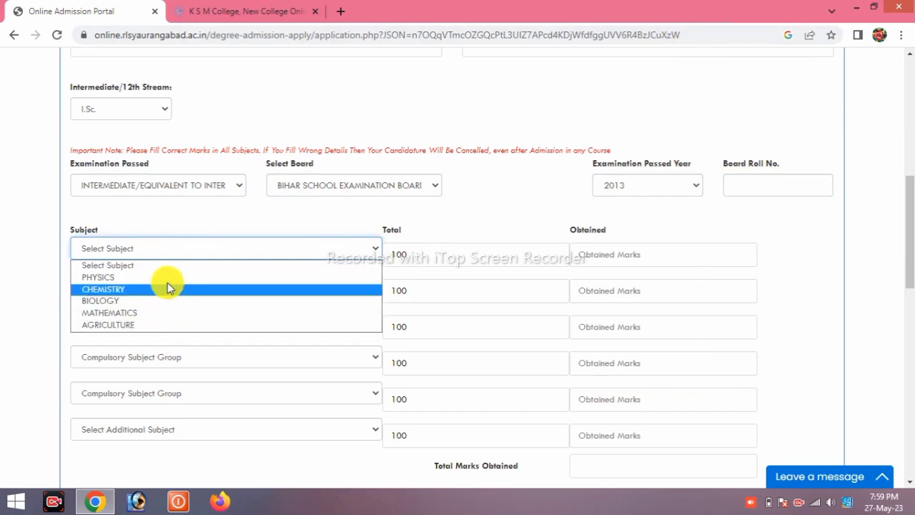
pyautogui.click(167, 277)
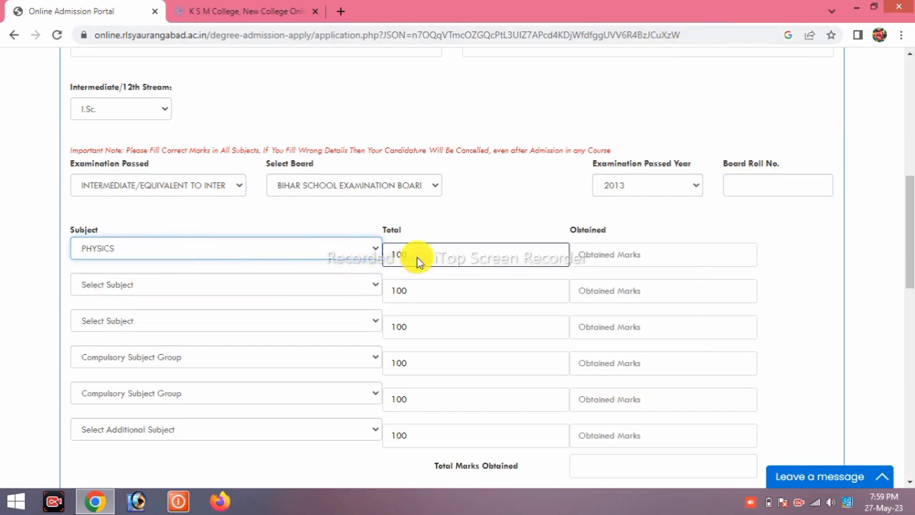
pyautogui.click(628, 251)
pyautogui.write('80')
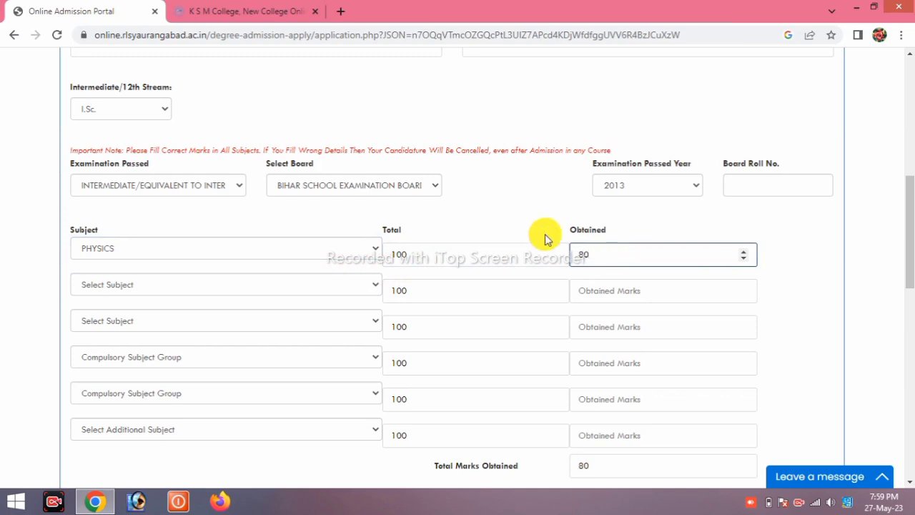
# - Choose CHEMISTRY as the second subject and enter 75 obtained marks for it
pyautogui.click(268, 283)
pyautogui.click(226, 332)
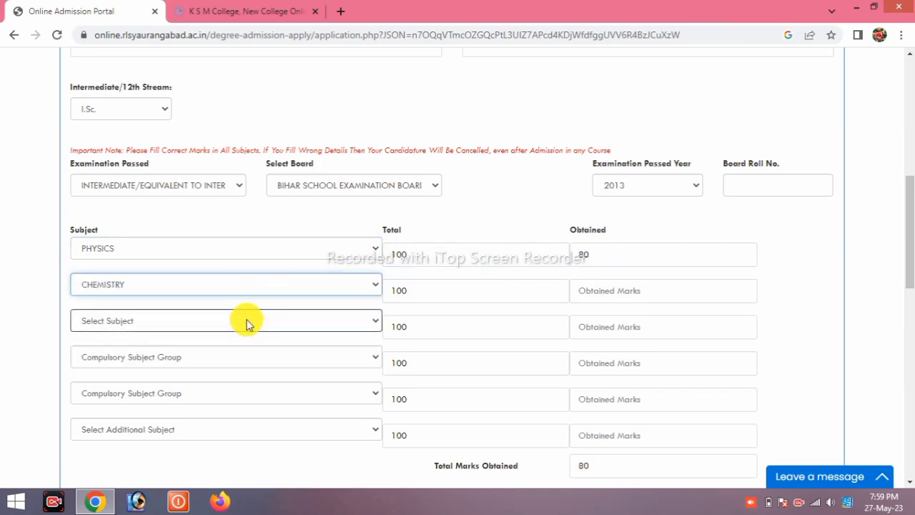
pyautogui.click(608, 283)
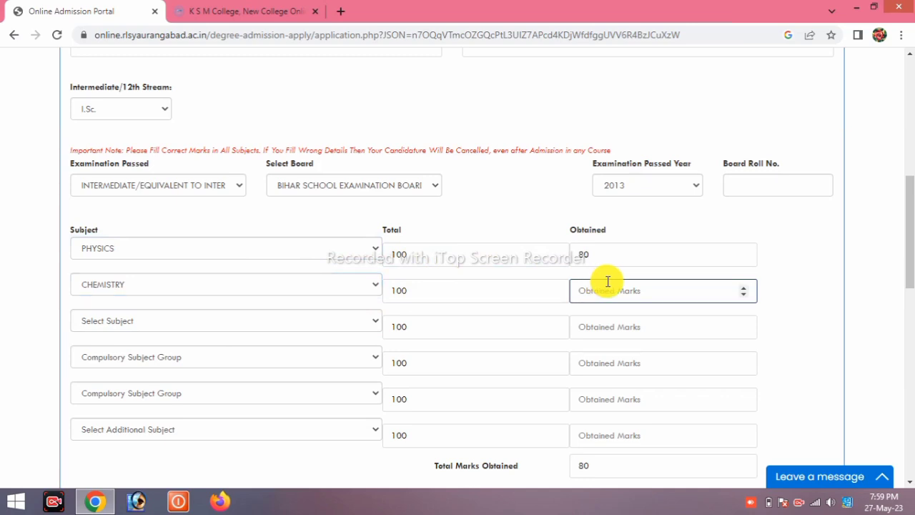
pyautogui.write('75')
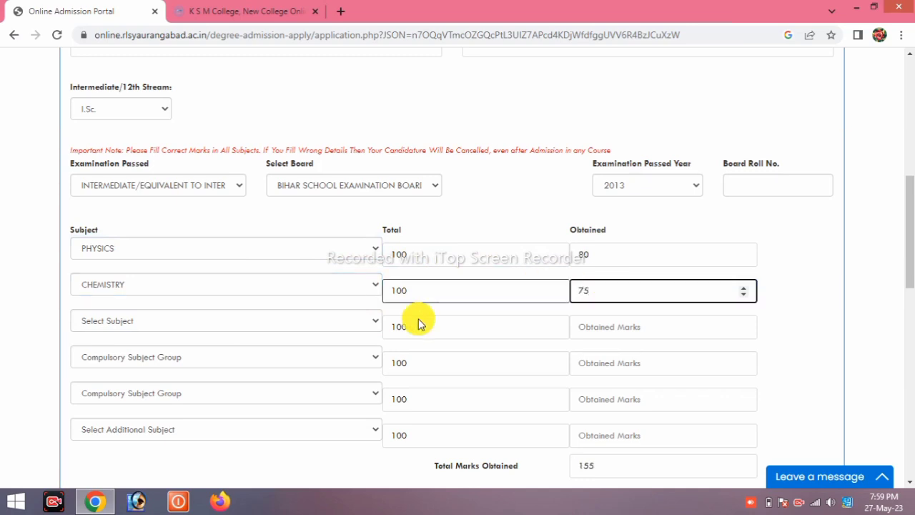
# - Choose MATHEMATICS as the third subject and enter 86 obtained marks for it
pyautogui.click(194, 321)
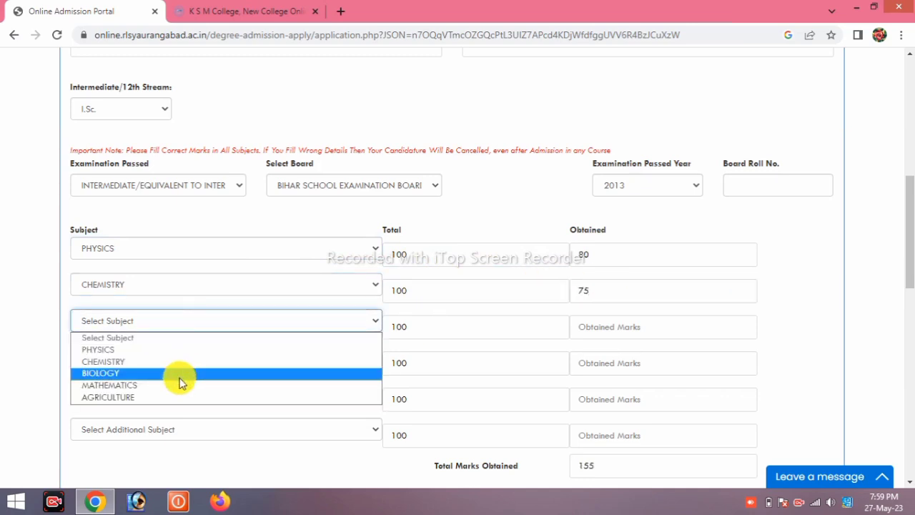
pyautogui.click(179, 373)
pyautogui.click(179, 321)
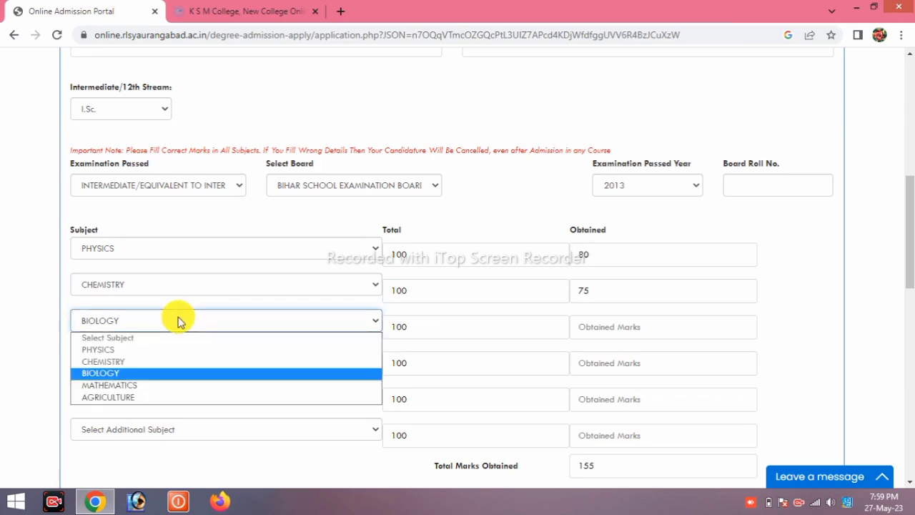
pyautogui.click(155, 385)
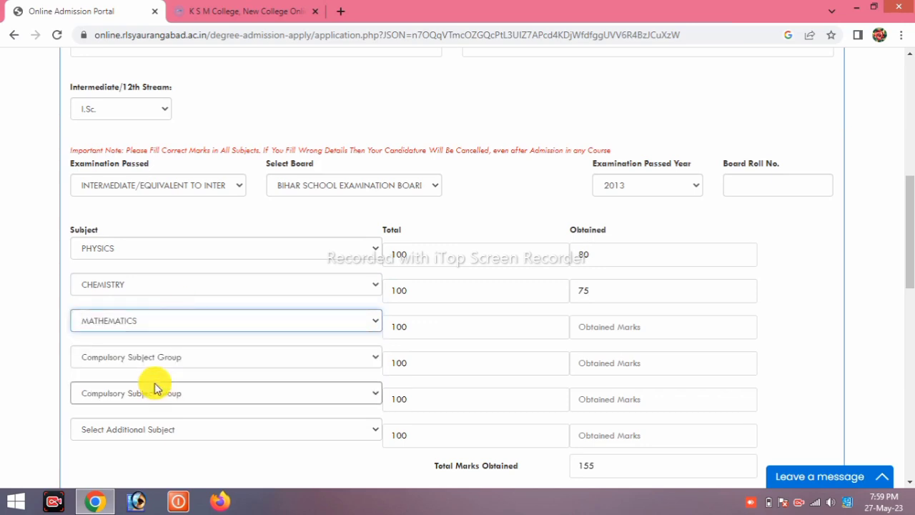
pyautogui.click(623, 329)
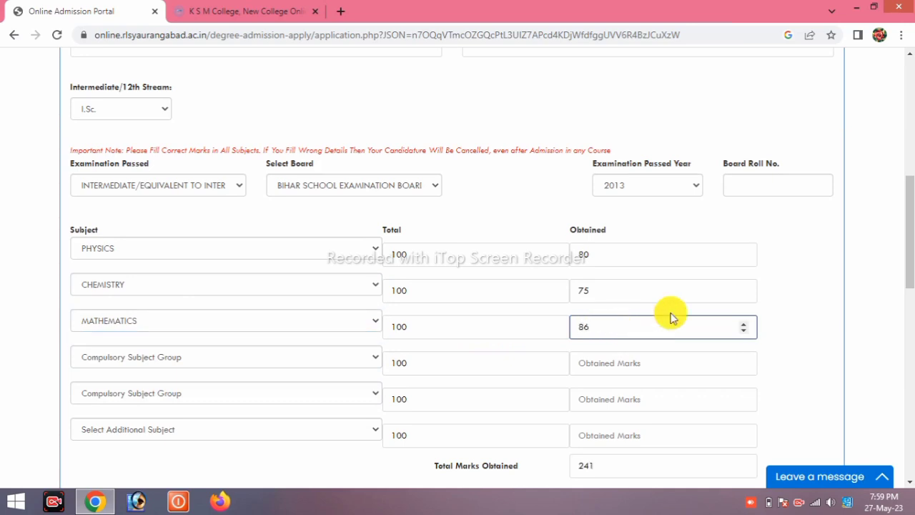
pyautogui.click(824, 289)
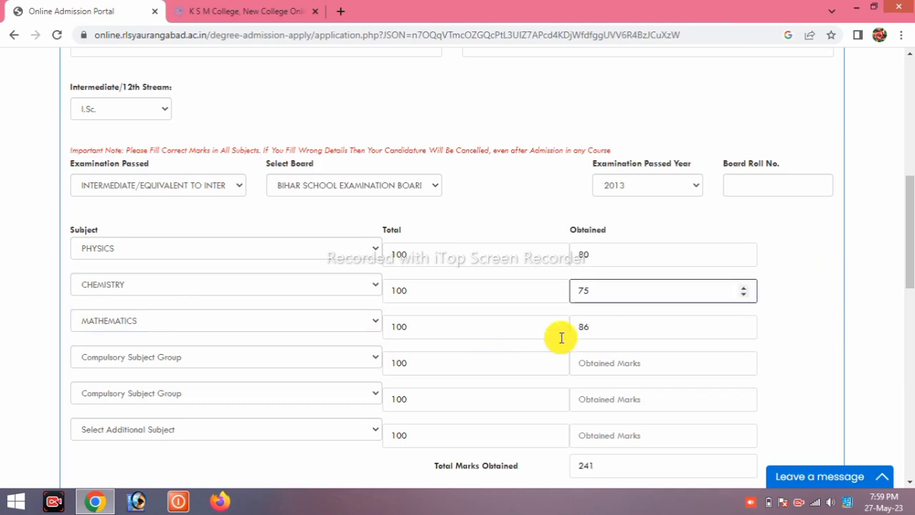
# - Choose NRB + MB(50 Marks each) as the first compulsory subject and enter 50 obtained marks for it
pyautogui.click(165, 360)
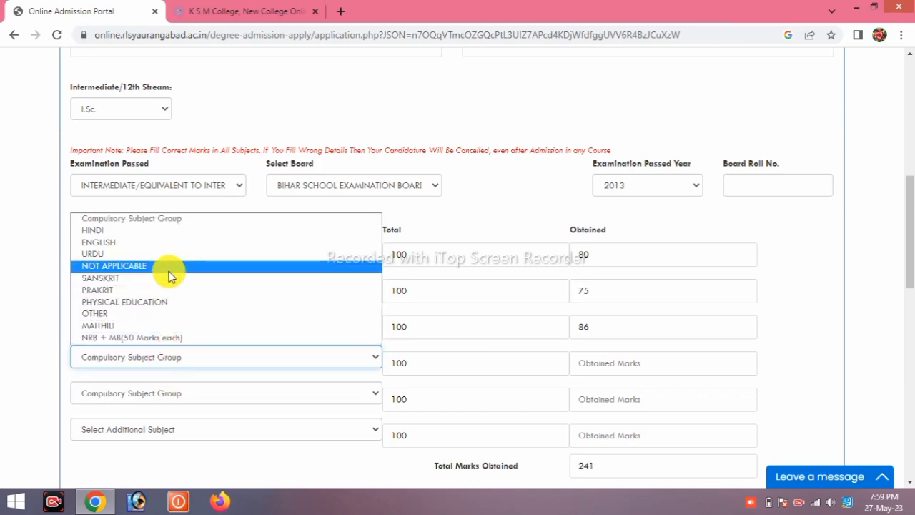
pyautogui.click(191, 342)
pyautogui.click(619, 359)
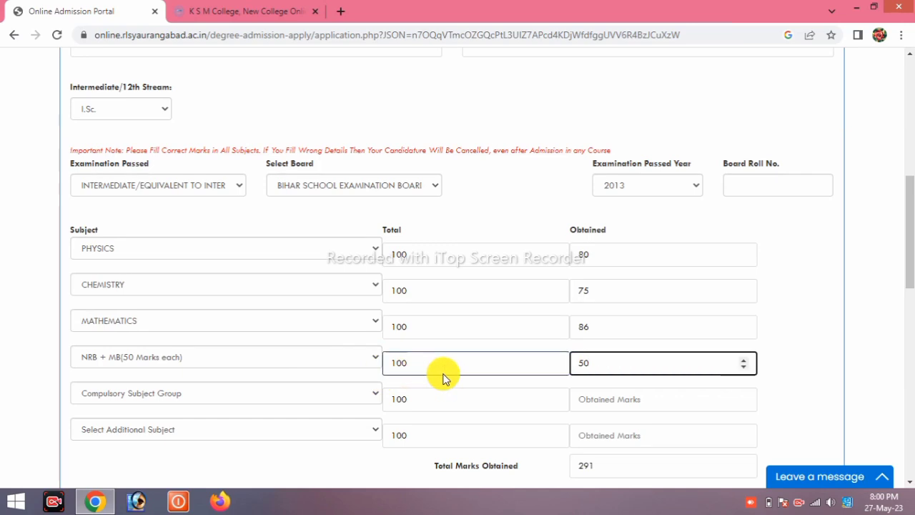
# - Choose ENGLISH as the second compulsory subject and enter 80 obtained marks for it
pyautogui.click(225, 394)
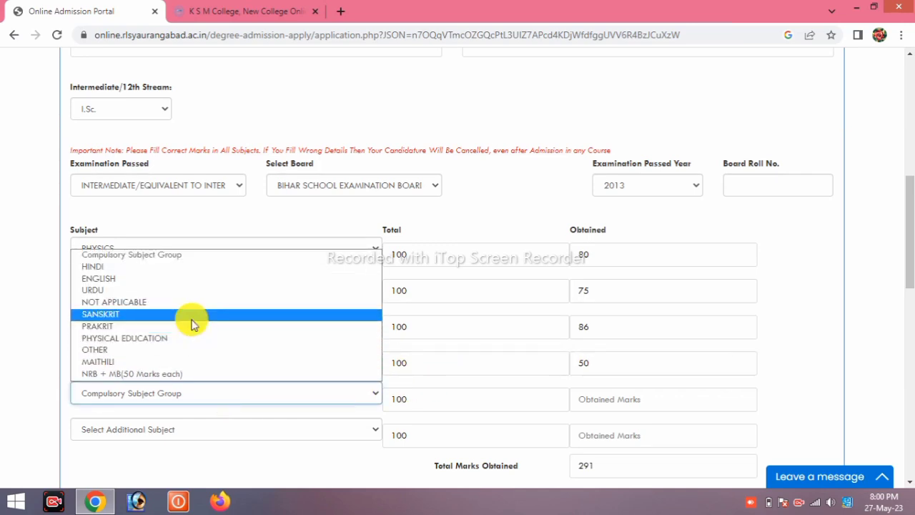
pyautogui.click(192, 279)
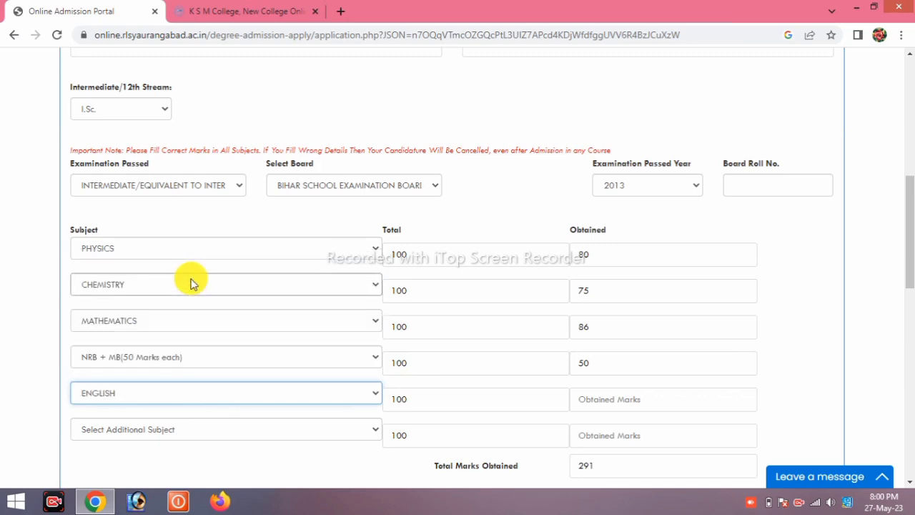
pyautogui.click(618, 398)
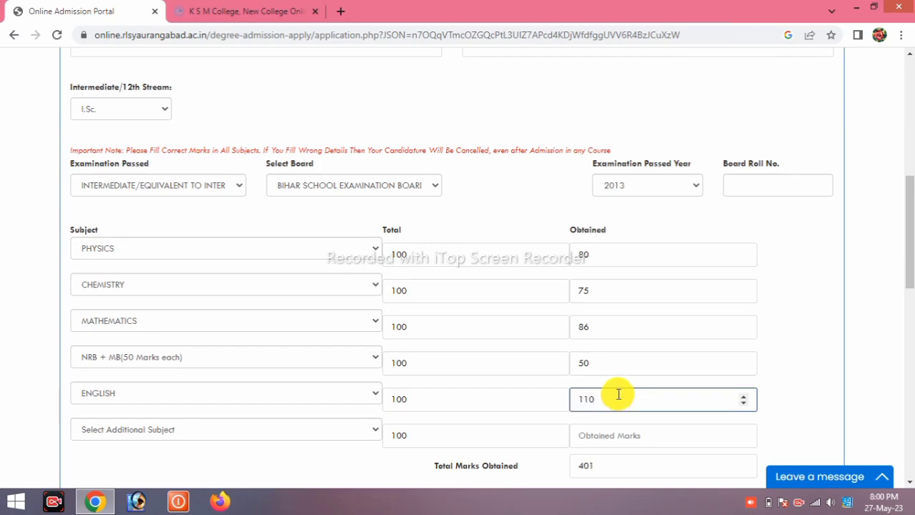
pyautogui.press('BackSpace')
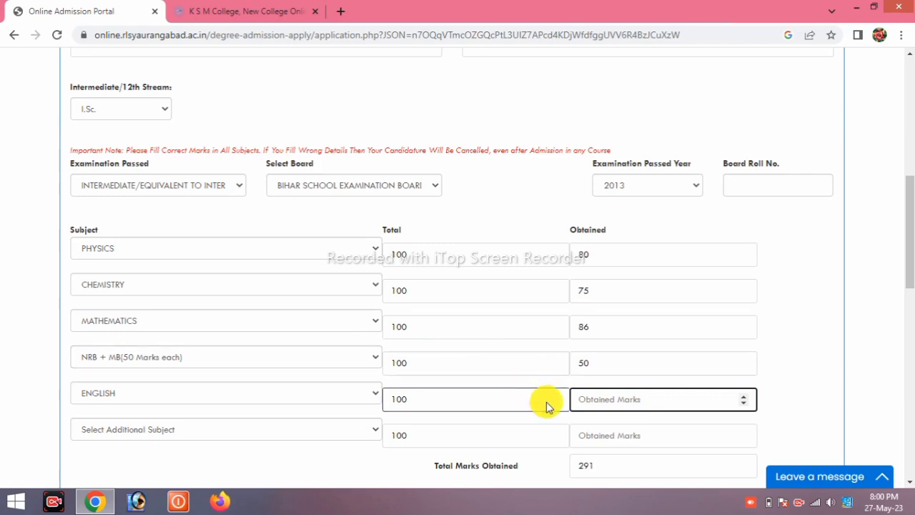
pyautogui.write('8')
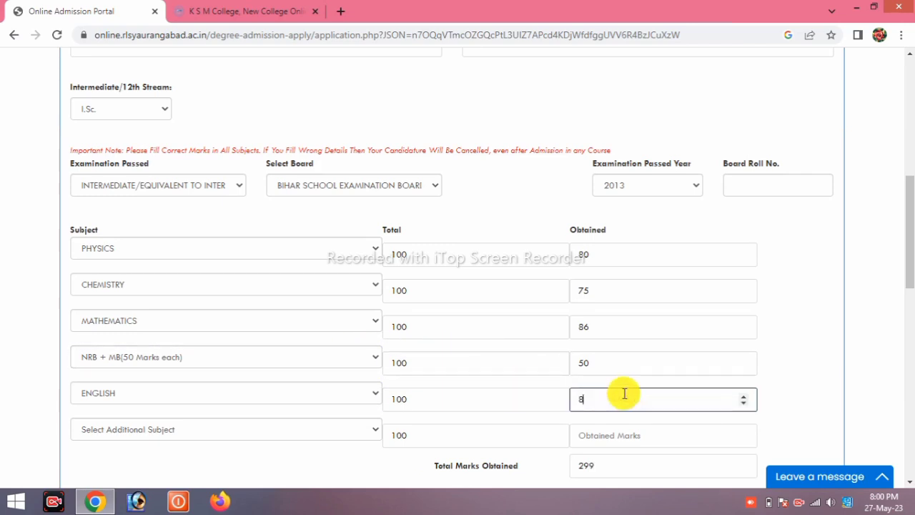
pyautogui.click(812, 372)
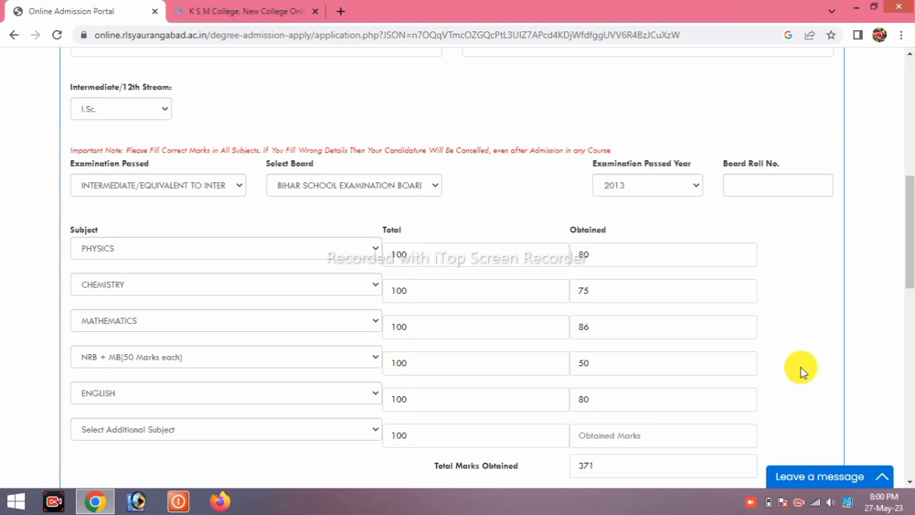
# - Set the additional subject to NOT APPLICABLE, leaving its obtained marks empty
pyautogui.scroll(-1, 801, 371)
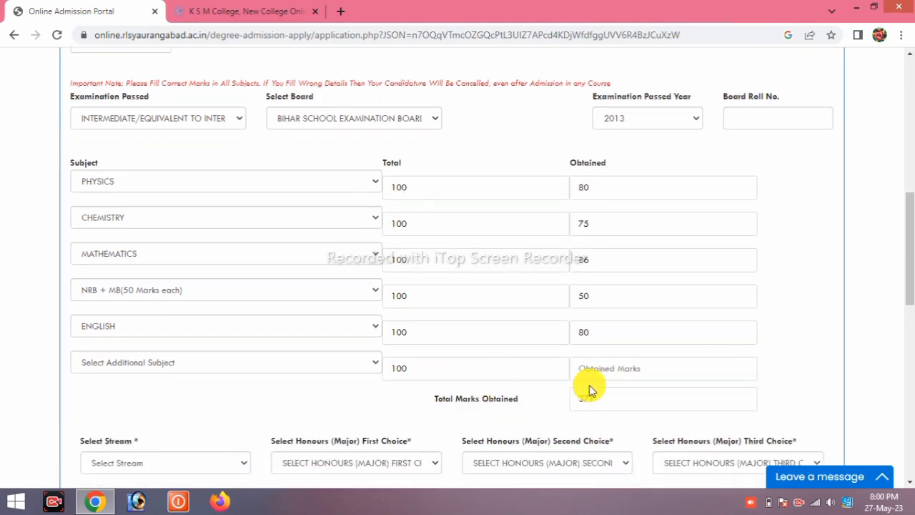
pyautogui.click(674, 368)
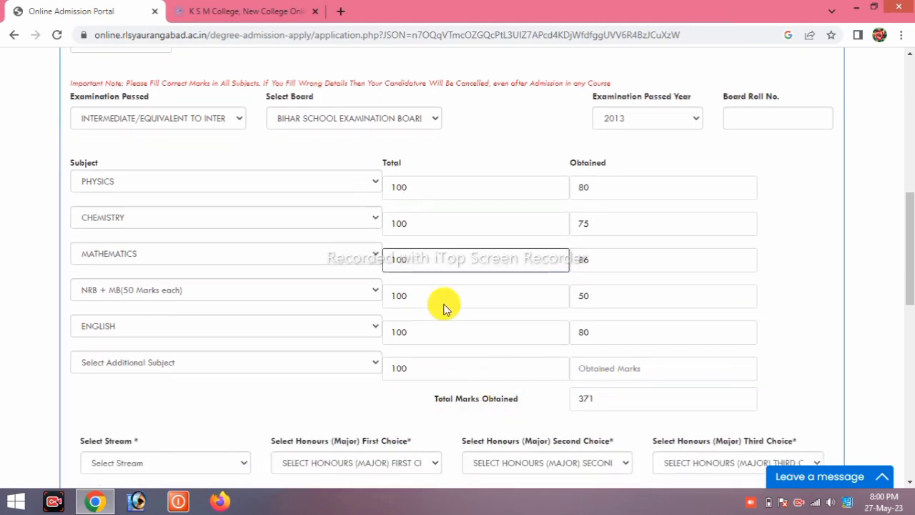
pyautogui.scroll(-2, 286, 379)
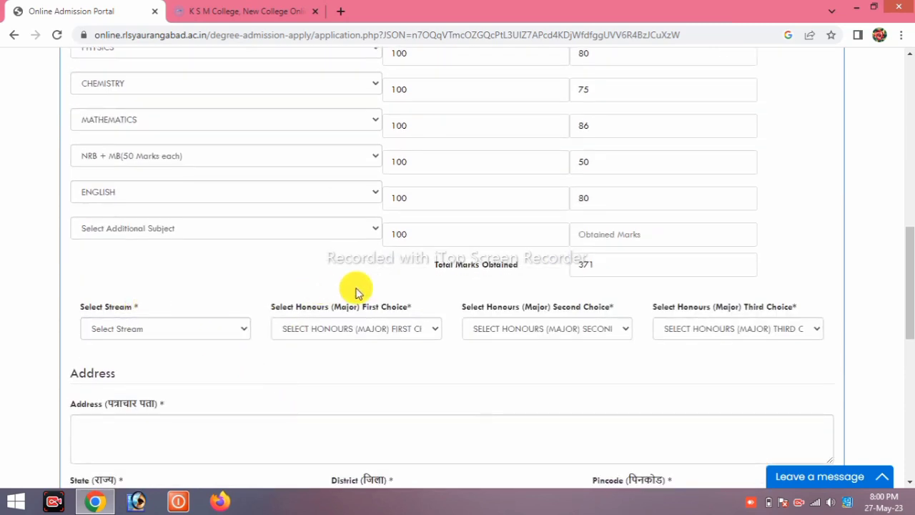
pyautogui.click(157, 231)
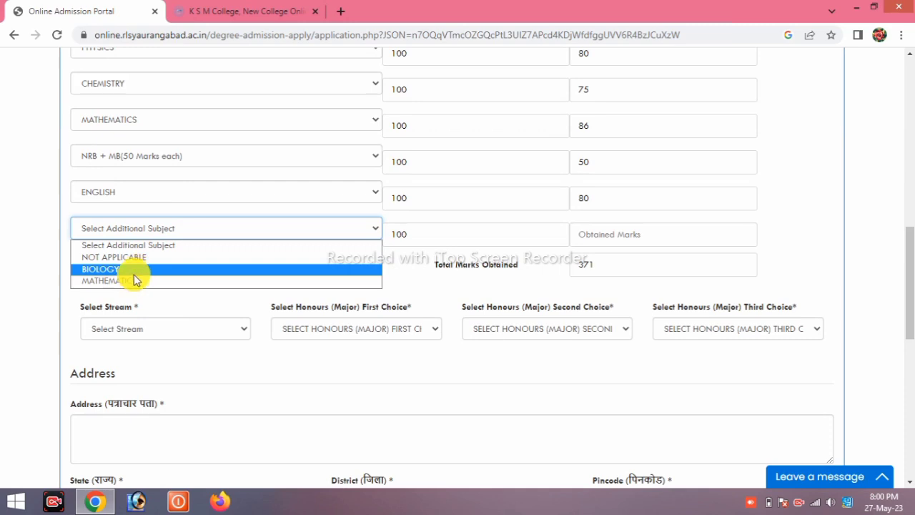
pyautogui.click(94, 258)
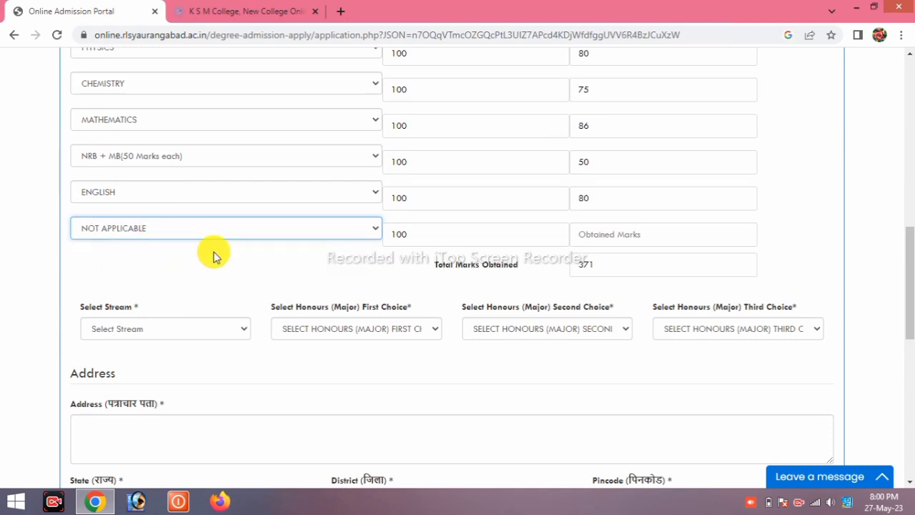
# - Set the degree stream to BSC - BACHELOR OF SCIENCE and the first honours (major) choice to PHYSICS
pyautogui.click(129, 329)
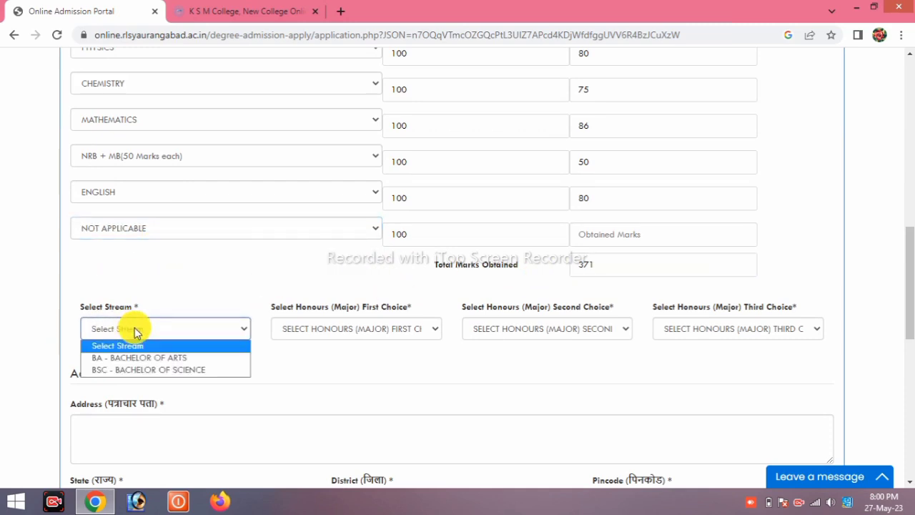
pyautogui.click(170, 370)
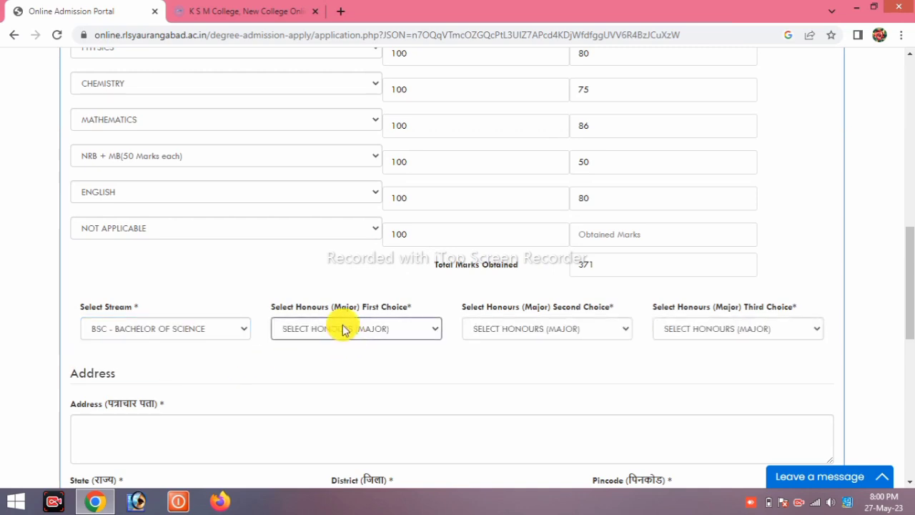
pyautogui.click(350, 330)
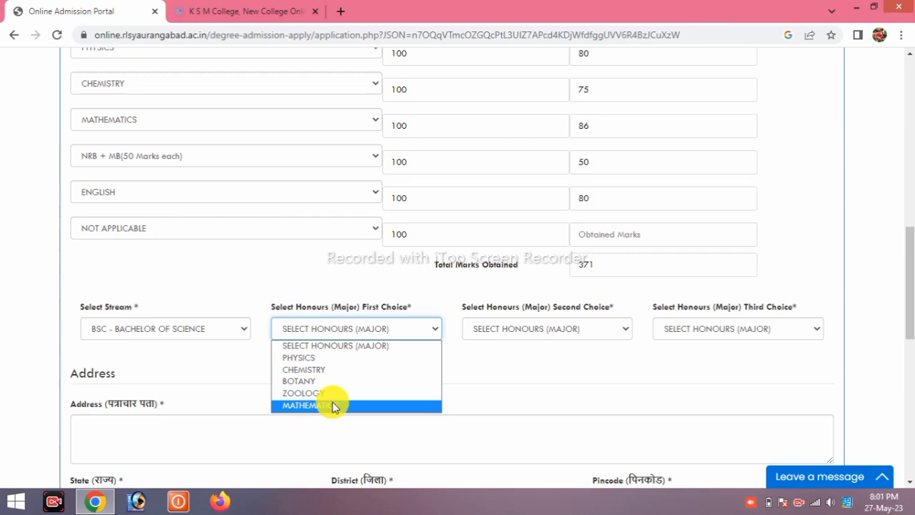
pyautogui.click(321, 358)
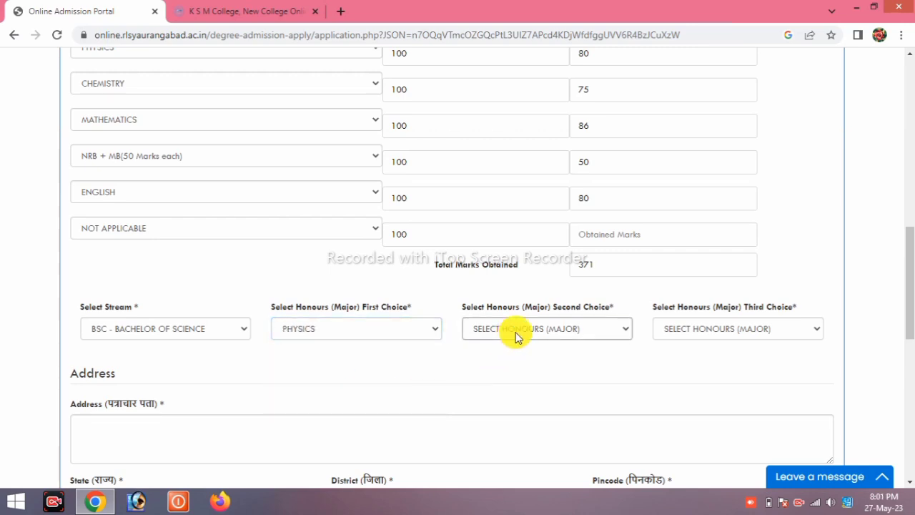
# - Set the second honours (major) choice to CHEMISTRY and look through the options for the third choice
pyautogui.click(530, 329)
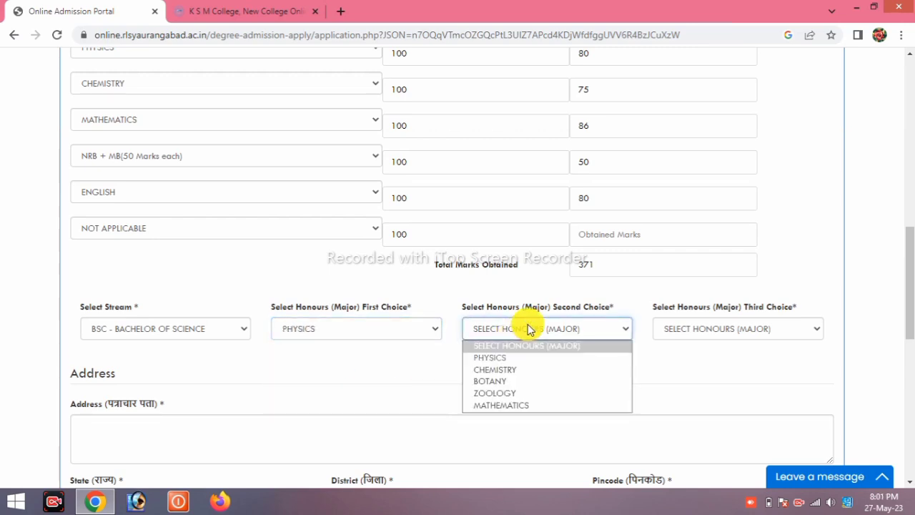
pyautogui.click(511, 370)
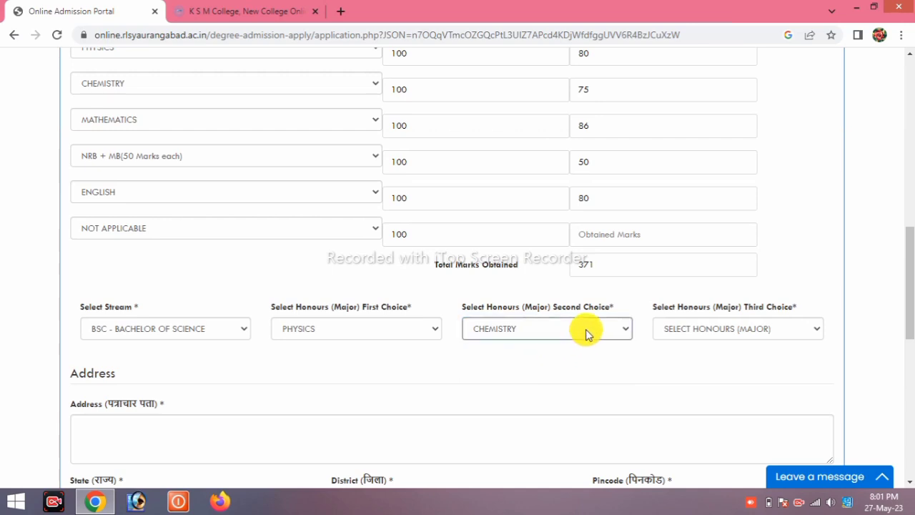
pyautogui.click(691, 329)
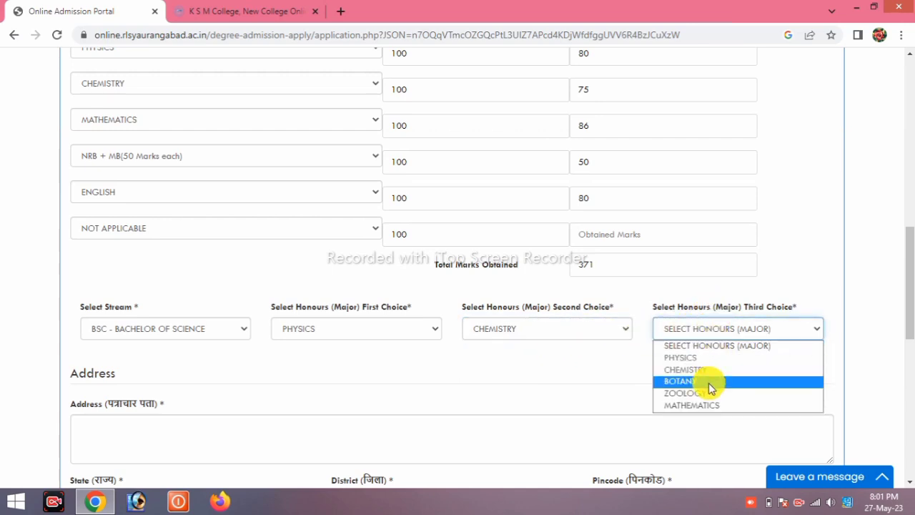
pyautogui.click(623, 368)
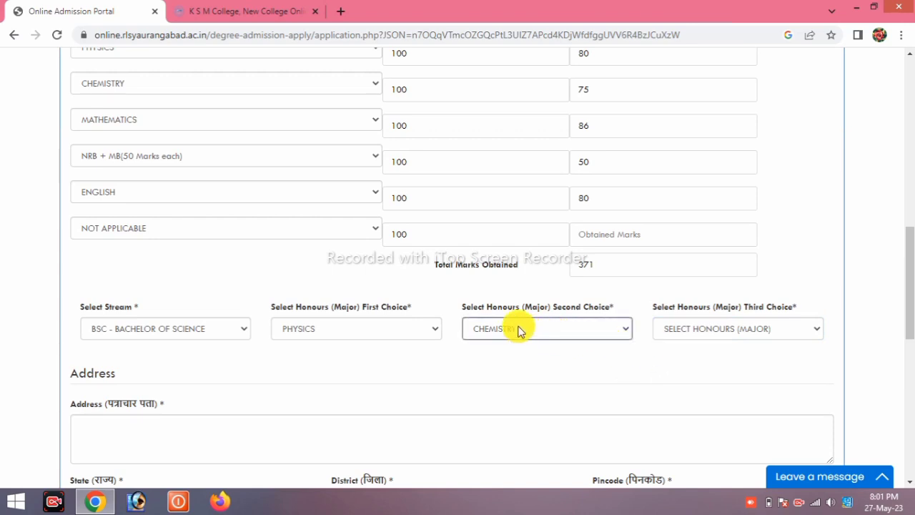
pyautogui.click(733, 334)
pyautogui.click(544, 354)
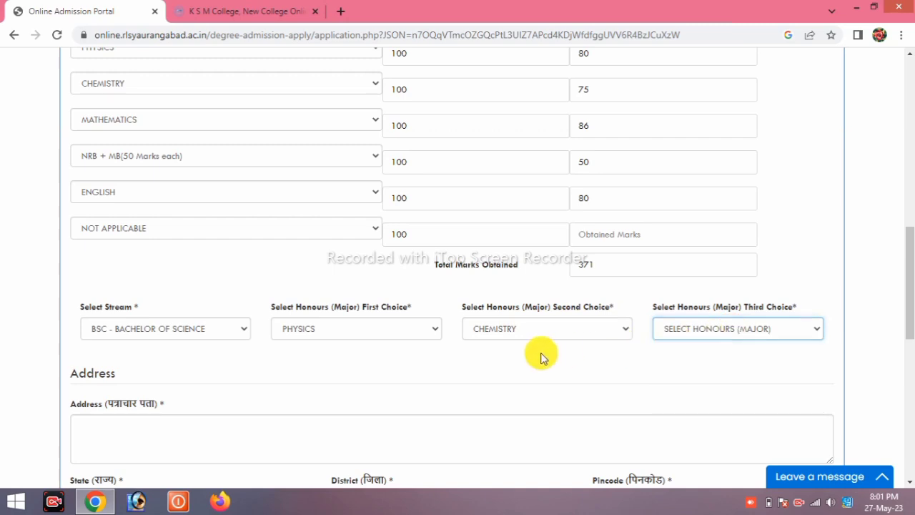
# - Reset the second honours (major) choice to the unselected SELECT HONOURS (MAJOR) option
pyautogui.click(541, 328)
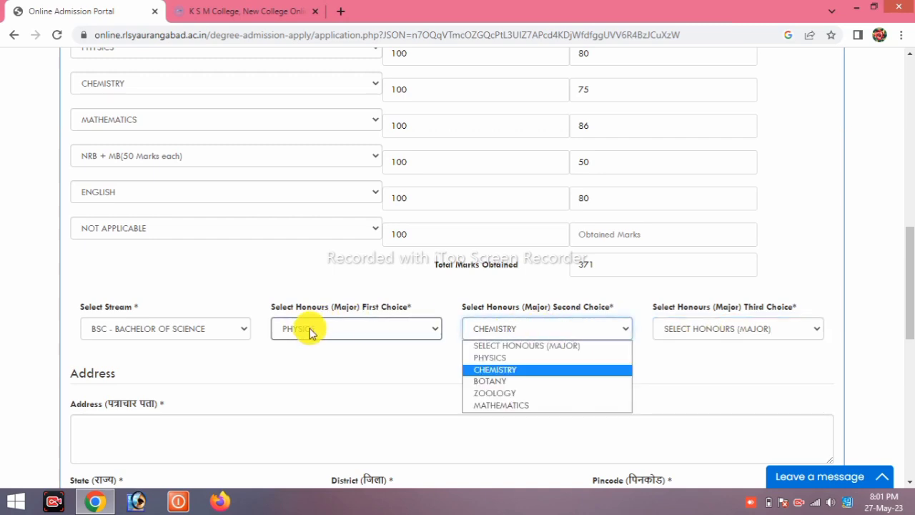
pyautogui.click(511, 324)
pyautogui.click(512, 330)
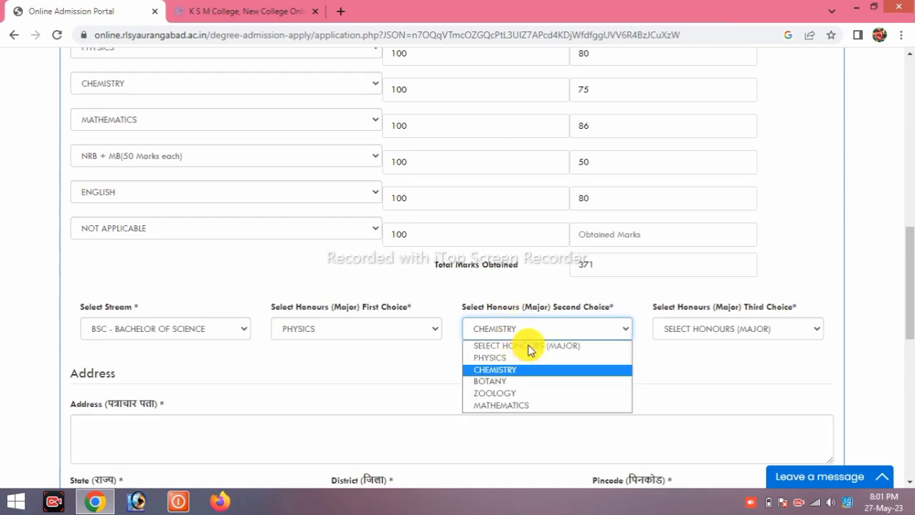
pyautogui.click(560, 341)
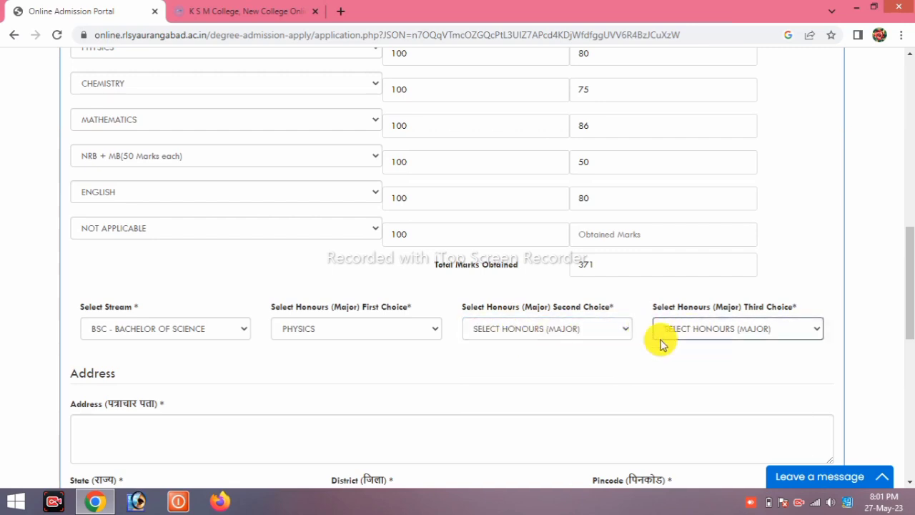
pyautogui.click(203, 336)
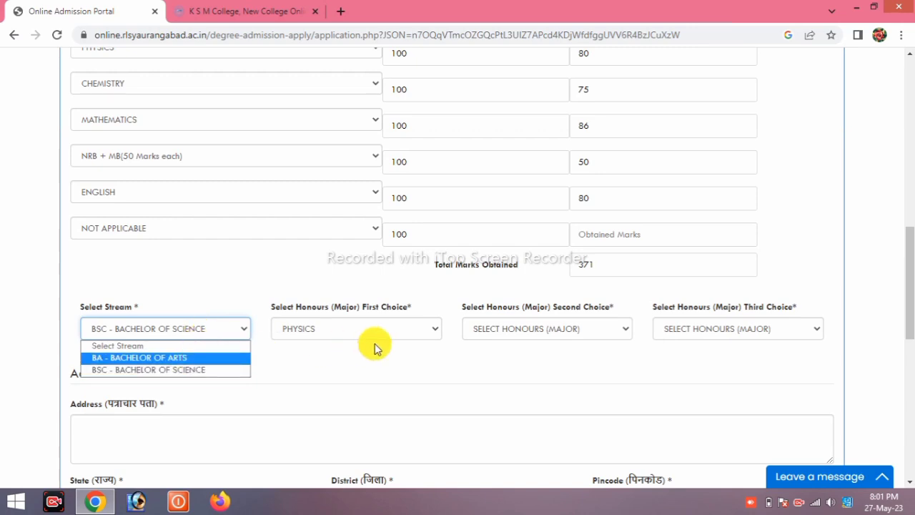
pyautogui.click(627, 357)
# - Set the correspondence state in the Address section to BIHAR and look over the required document uploads
pyautogui.scroll(-2, 623, 358)
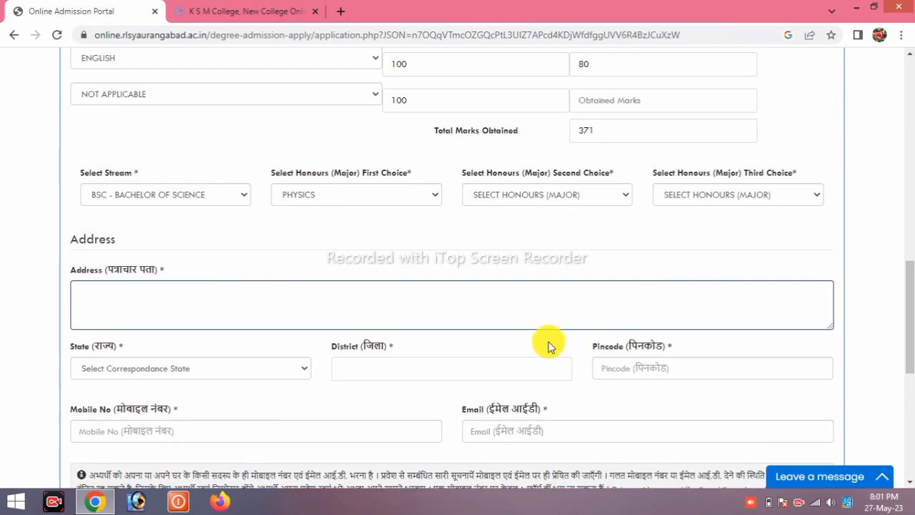
pyautogui.scroll(-2, 556, 343)
pyautogui.click(171, 235)
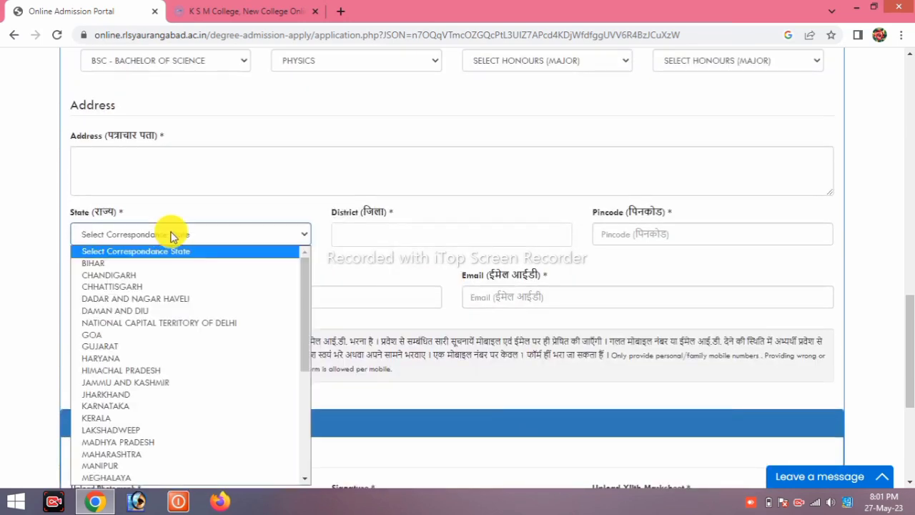
pyautogui.click(143, 262)
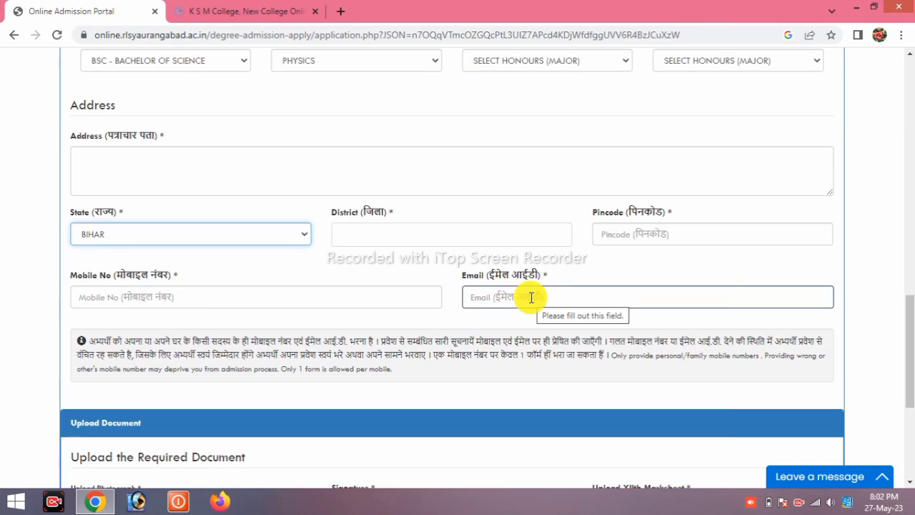
pyautogui.scroll(-3, 531, 297)
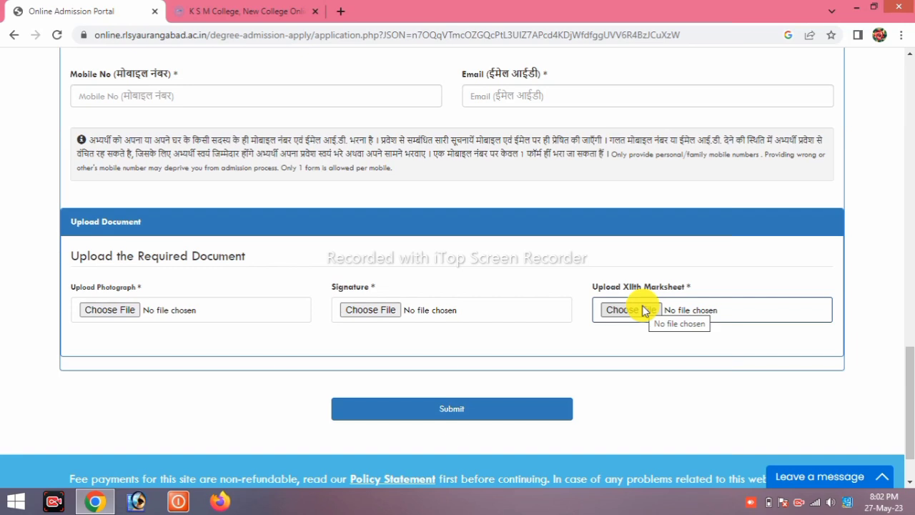
# - Review the filled-in application from the student details through the uploaded documents, and try to submit it
pyautogui.scroll(10, 538, 293)
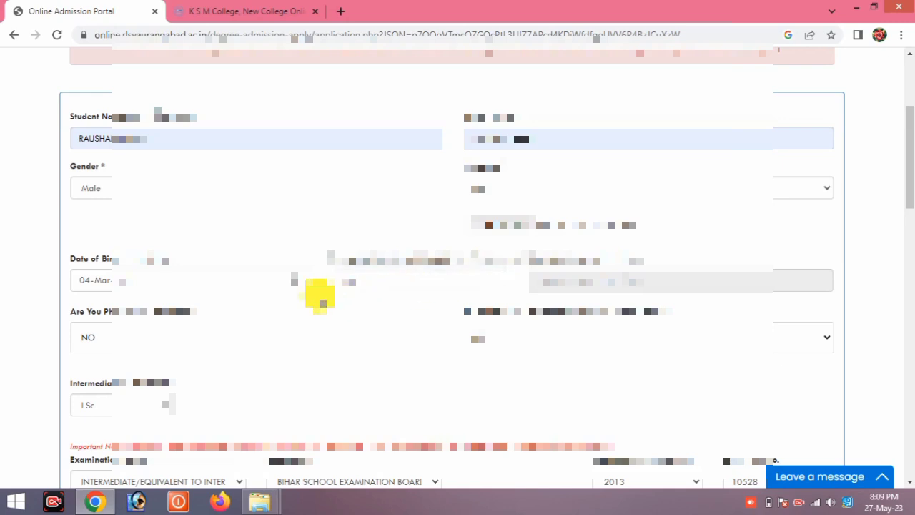
pyautogui.scroll(-1, 286, 300)
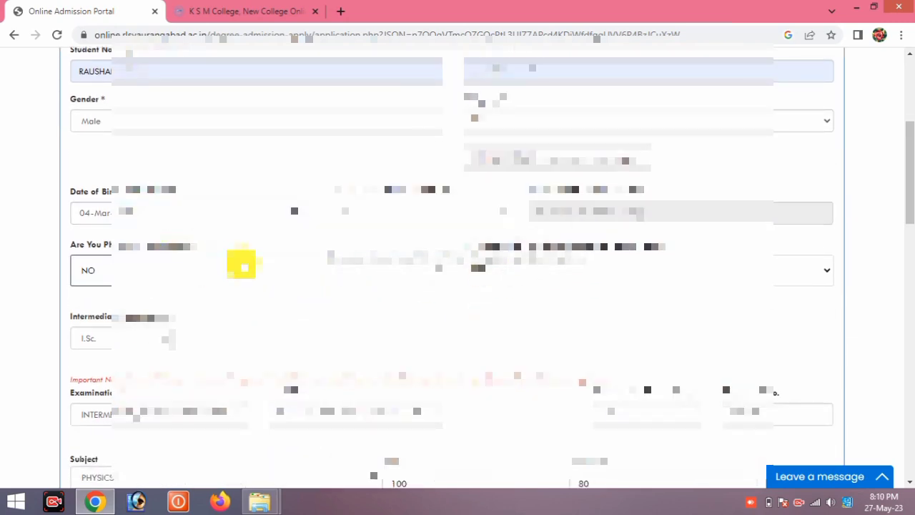
pyautogui.scroll(-2, 241, 262)
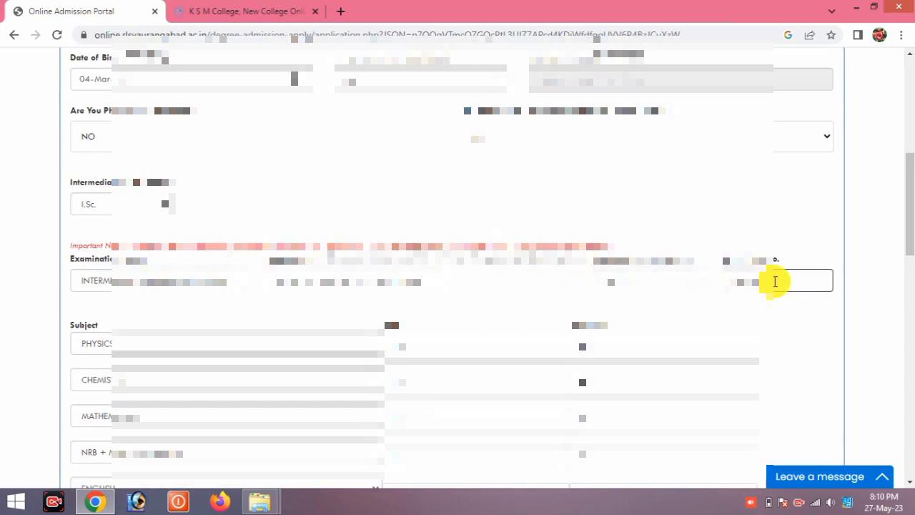
pyautogui.scroll(-2, 778, 281)
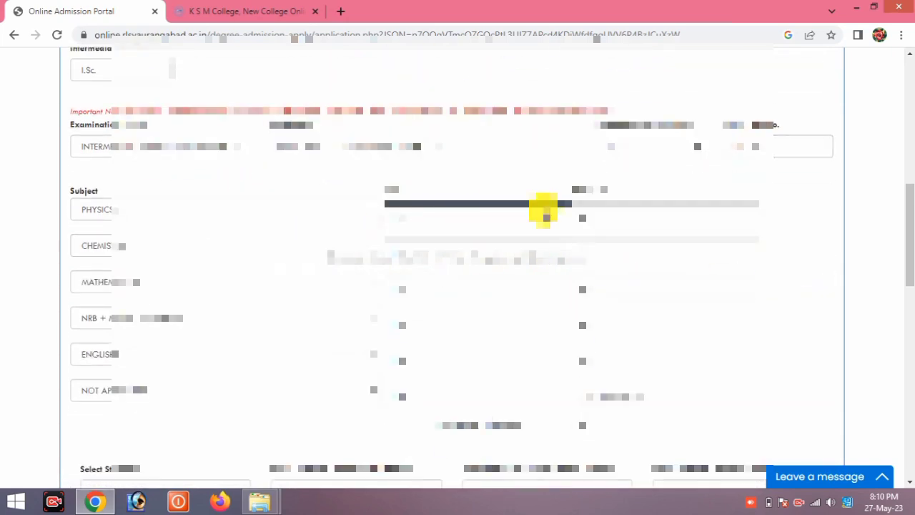
pyautogui.scroll(-4, 619, 337)
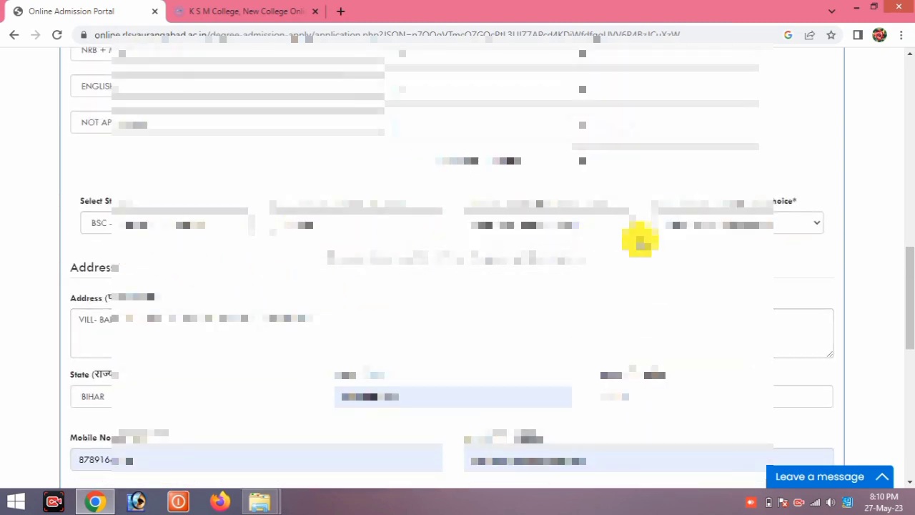
pyautogui.scroll(-2, 780, 235)
pyautogui.click(221, 203)
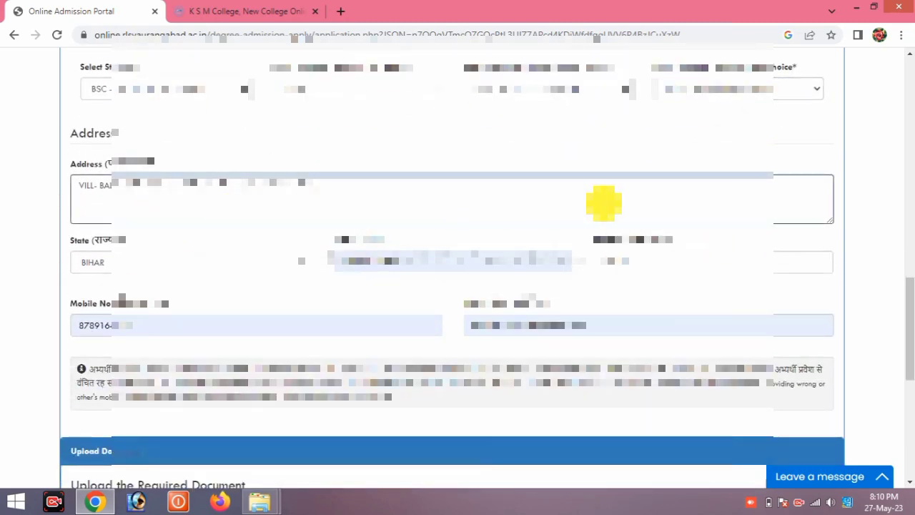
pyautogui.scroll(-2, 603, 204)
pyautogui.scroll(-2, 673, 232)
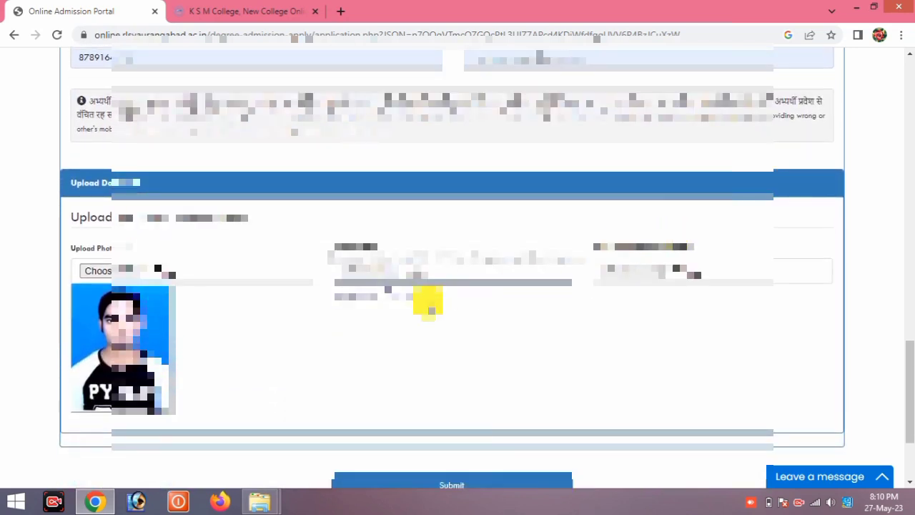
pyautogui.scroll(-1, 608, 325)
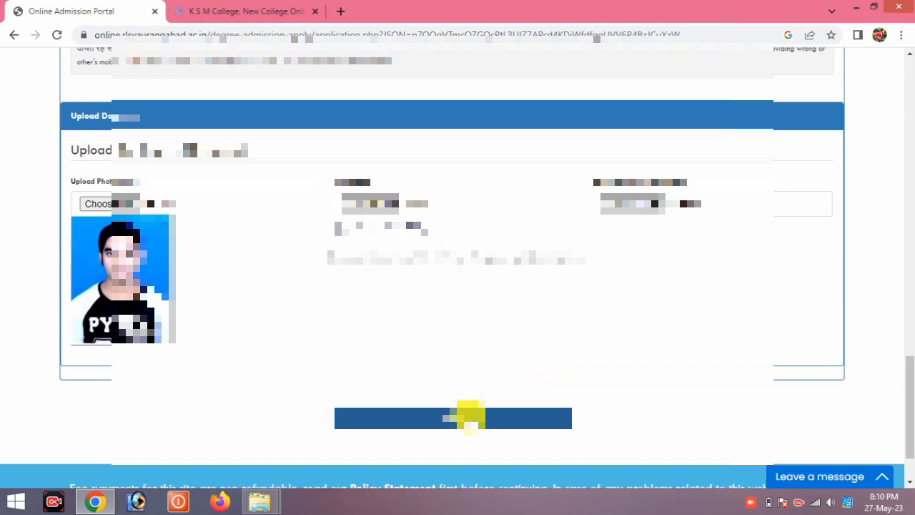
pyautogui.click(469, 416)
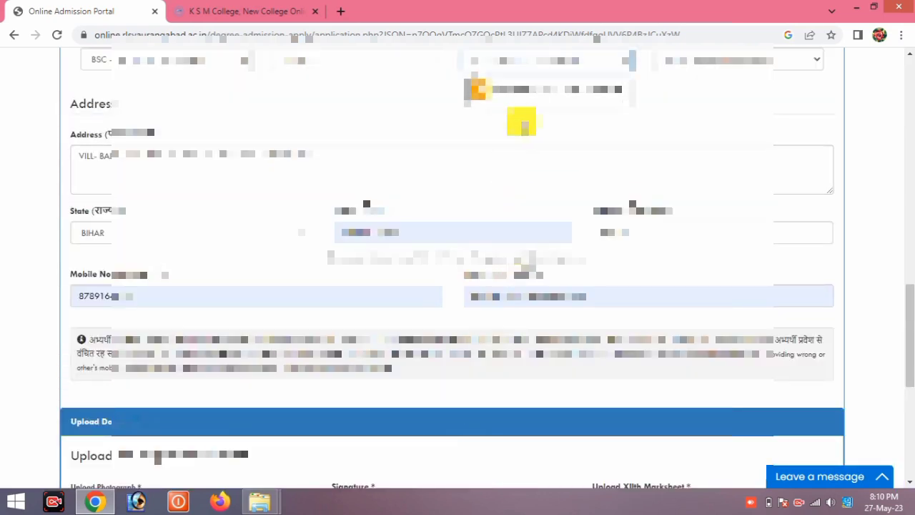
# - Select a subject for the second honours (major) choice and open the subject options for the third choice
pyautogui.scroll(1, 533, 122)
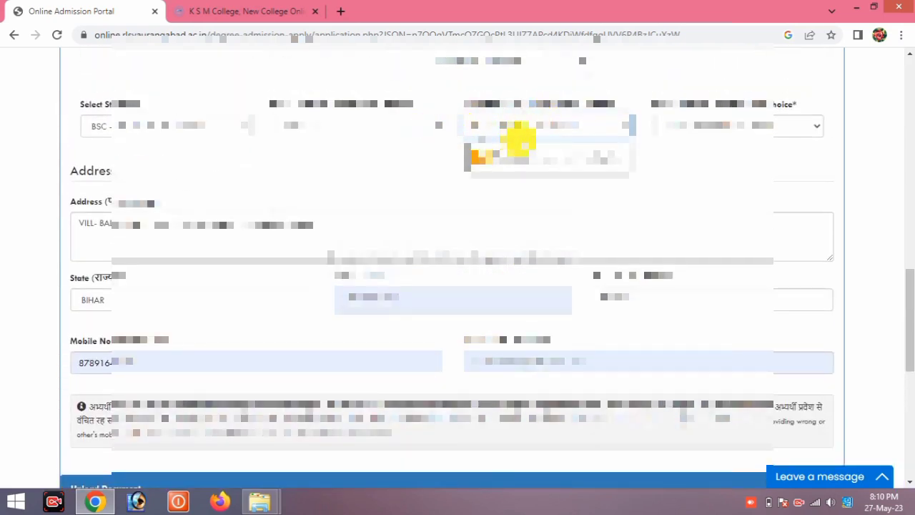
pyautogui.click(529, 126)
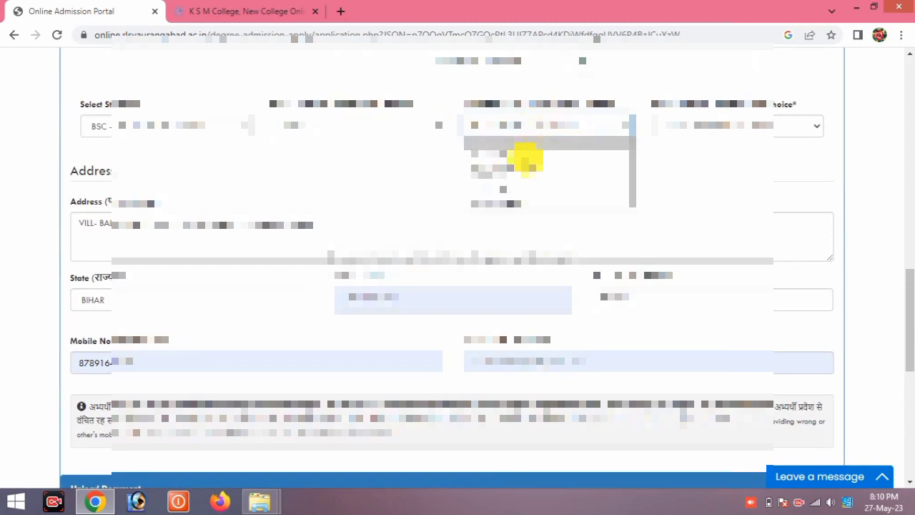
pyautogui.doubleClick(369, 147)
pyautogui.click(517, 127)
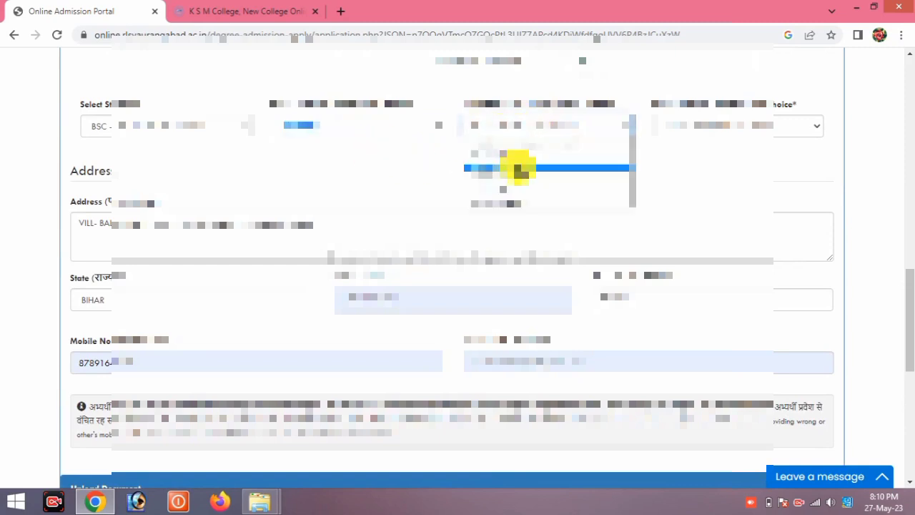
pyautogui.click(518, 170)
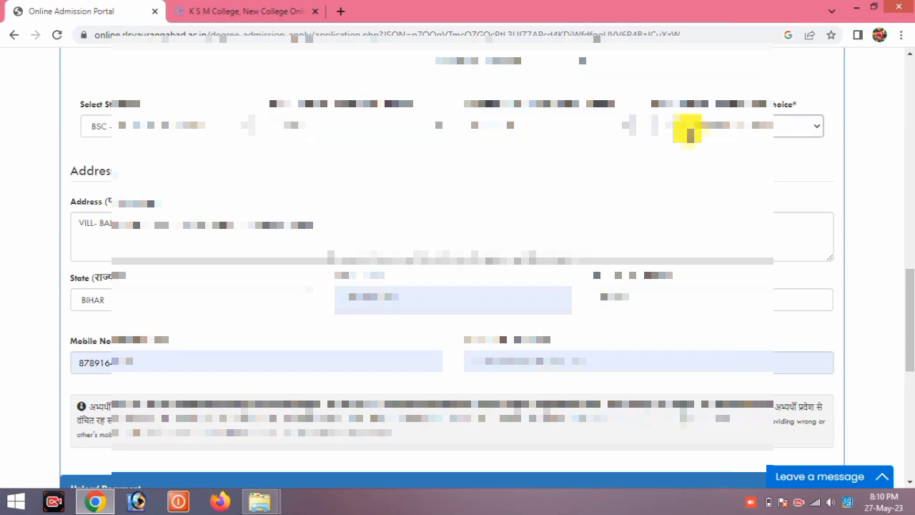
pyautogui.click(690, 127)
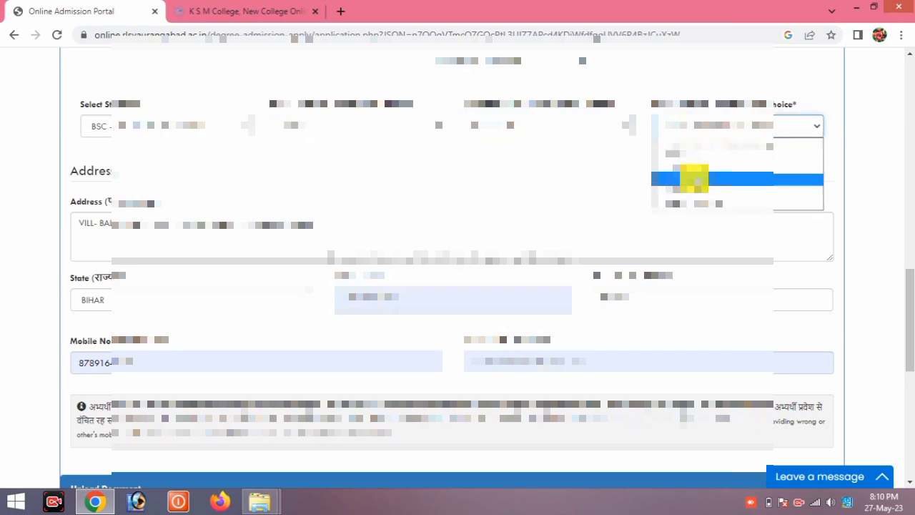